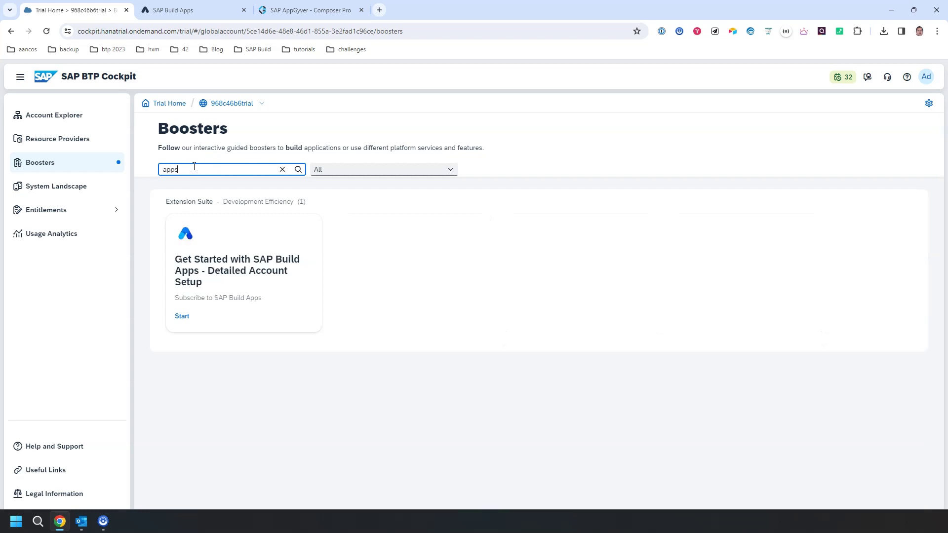
- Open the 'Get Started with SAP Build Apps - Detailed Account Setup' booster
click(192, 243)
click(275, 169)
click(251, 246)
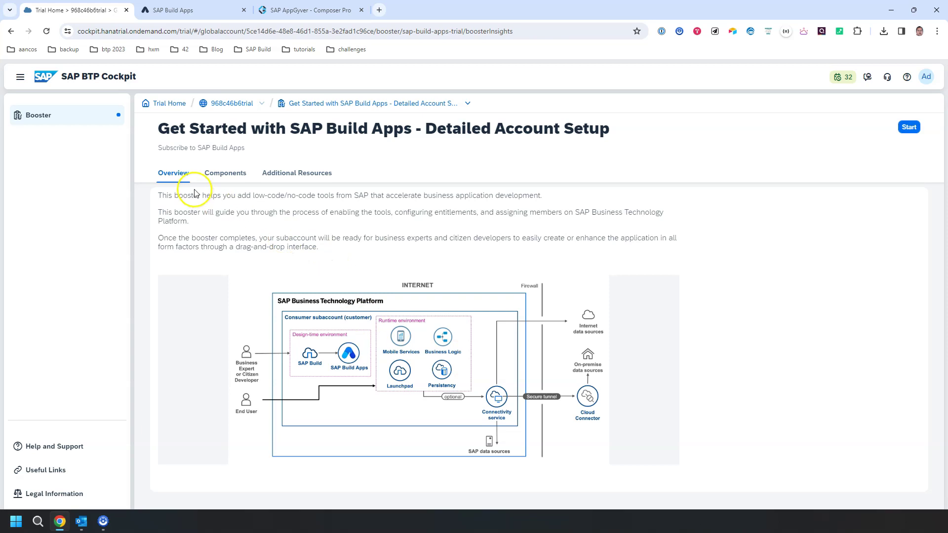
- Review the booster's components and additional resources, then start its setup wizard
click(229, 174)
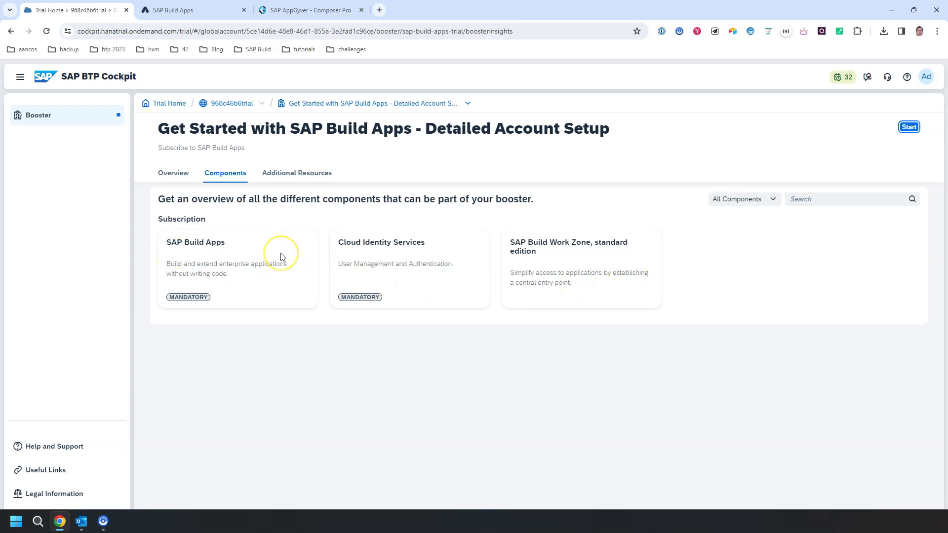
click(301, 183)
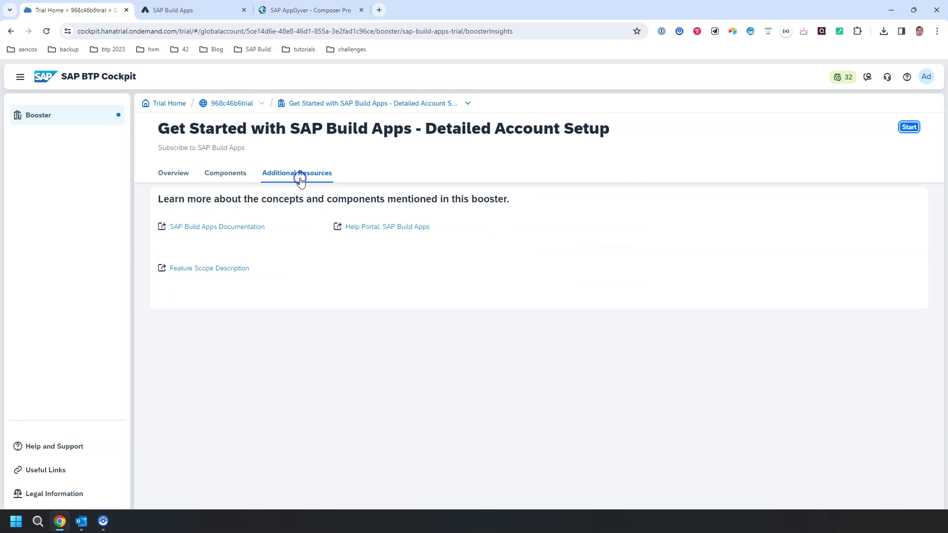
click(226, 174)
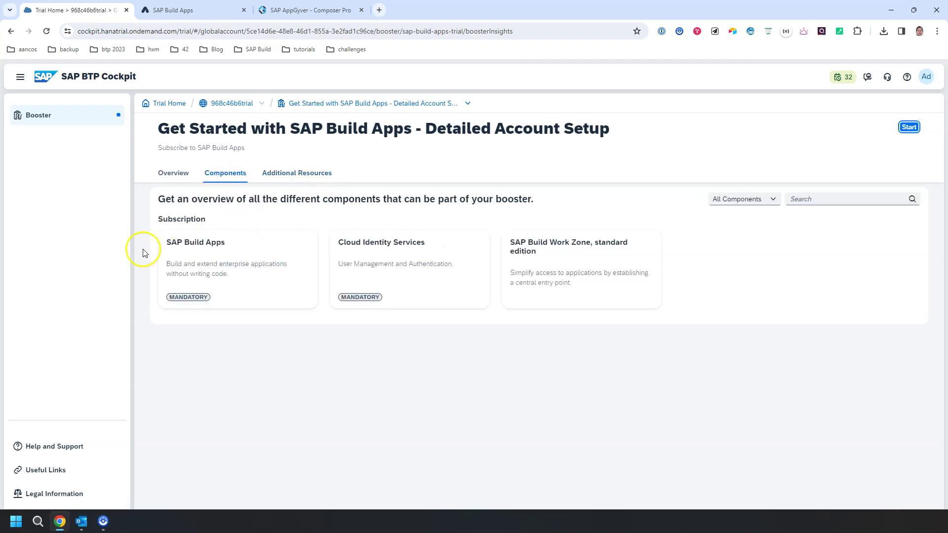
click(909, 127)
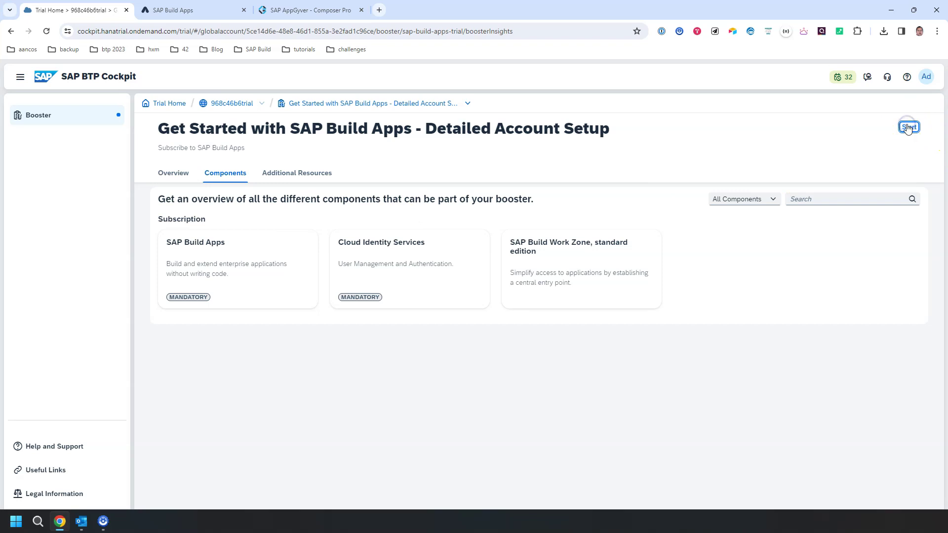
click(907, 128)
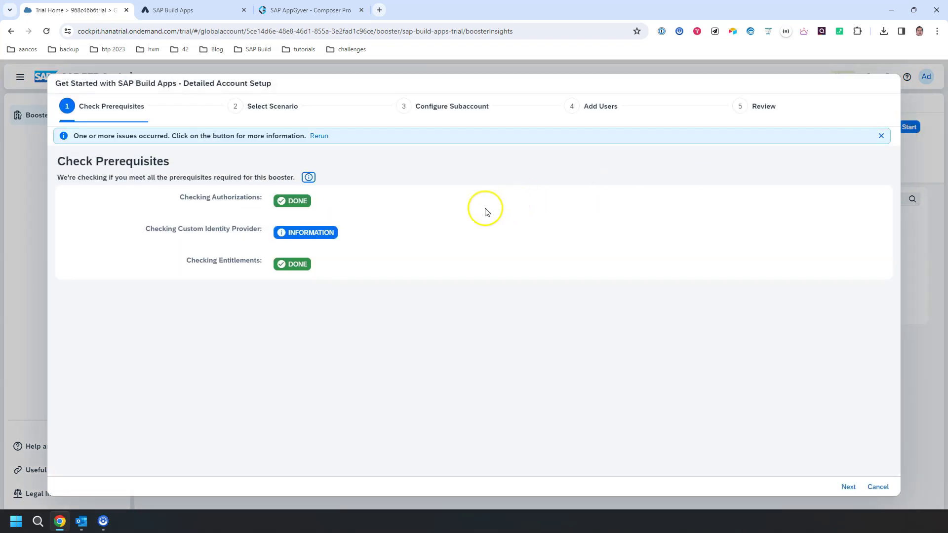
- Check the missing identity provider notice and pass the prerequisite check
click(290, 236)
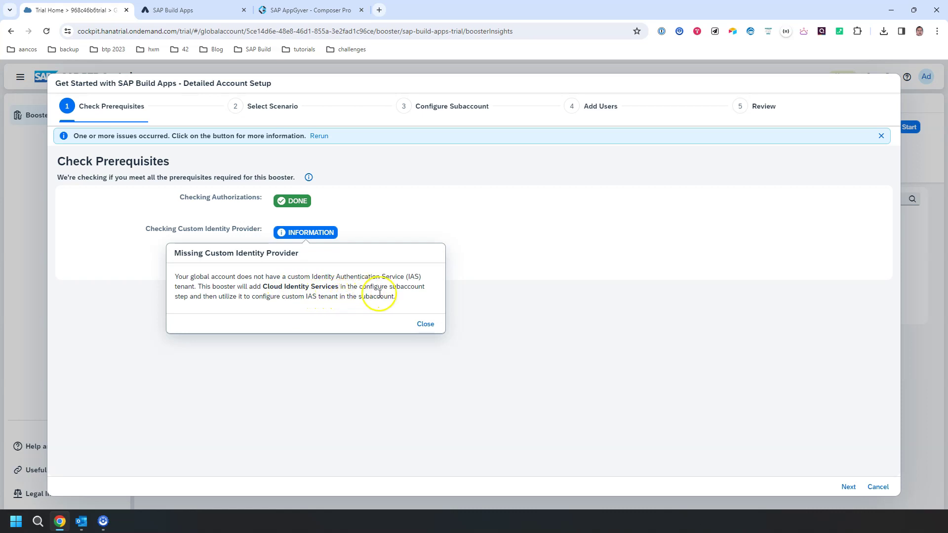
click(424, 323)
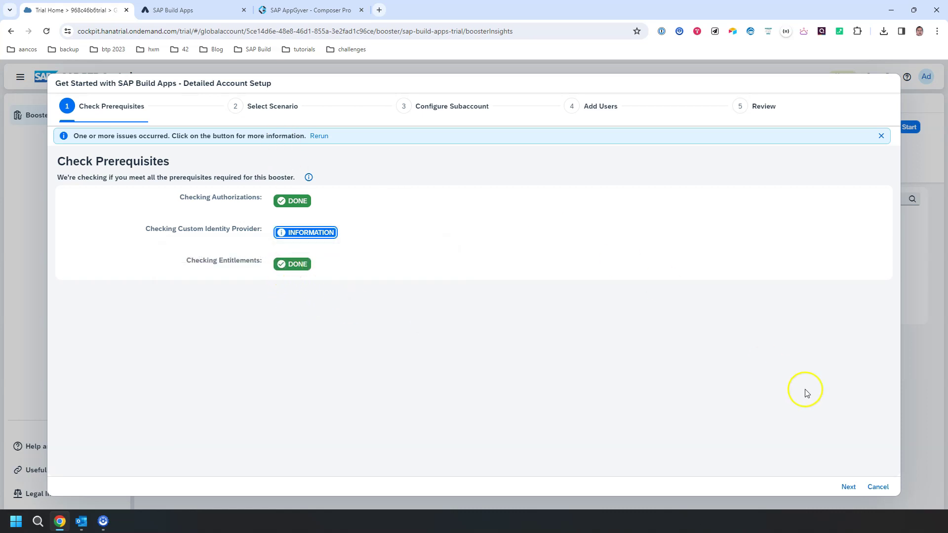
click(850, 487)
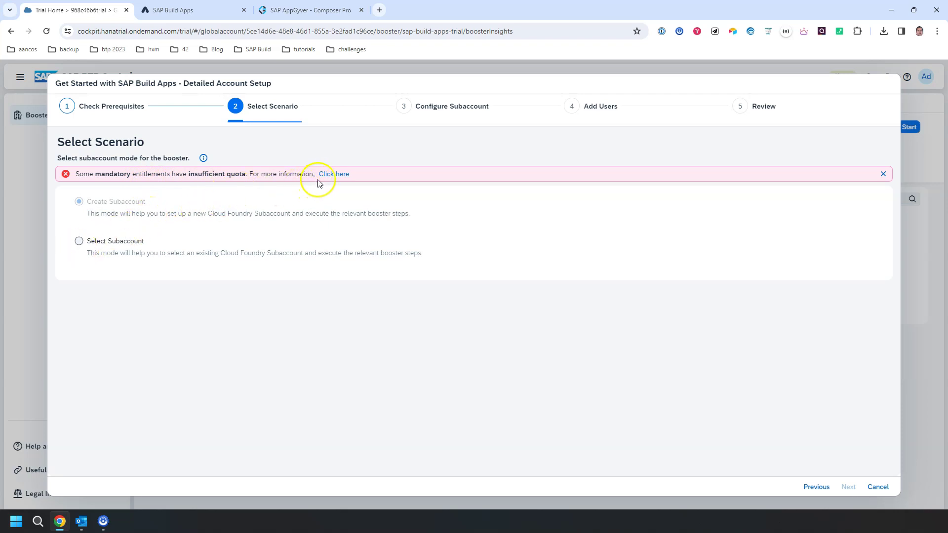
- Inspect the missing entitlements, then choose 'Select Subaccount' to use an existing subaccount
click(333, 175)
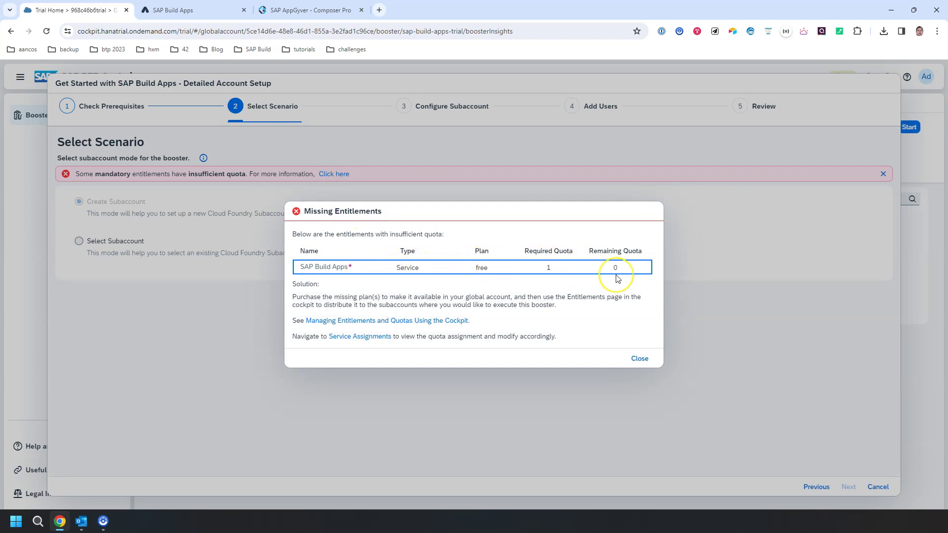
click(639, 359)
click(79, 241)
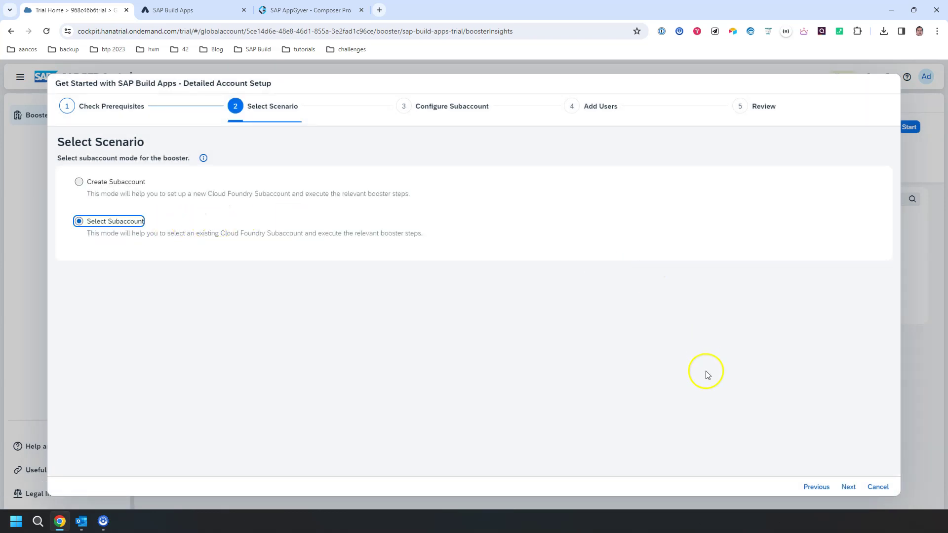
click(848, 487)
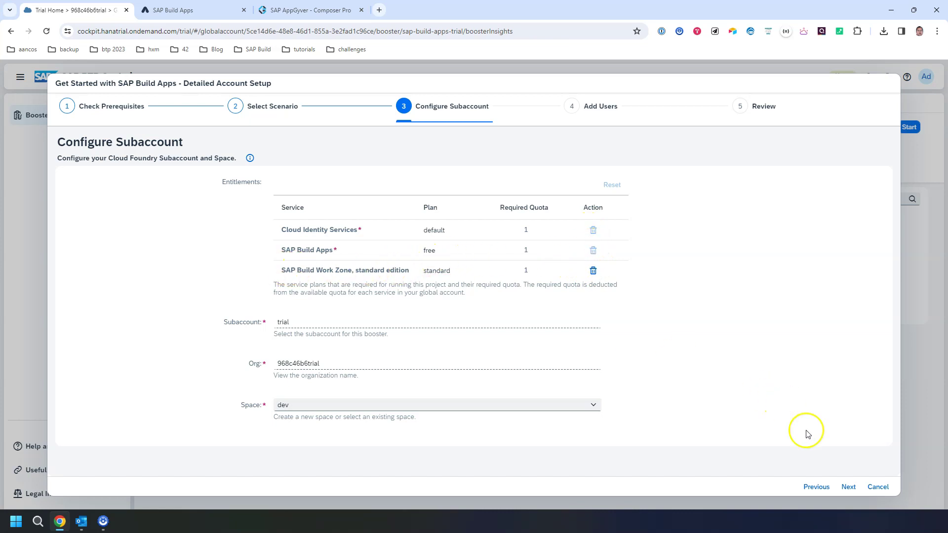
- Keep subaccount 'trial' with its org and 'dev' space and continue to Add Users
click(848, 487)
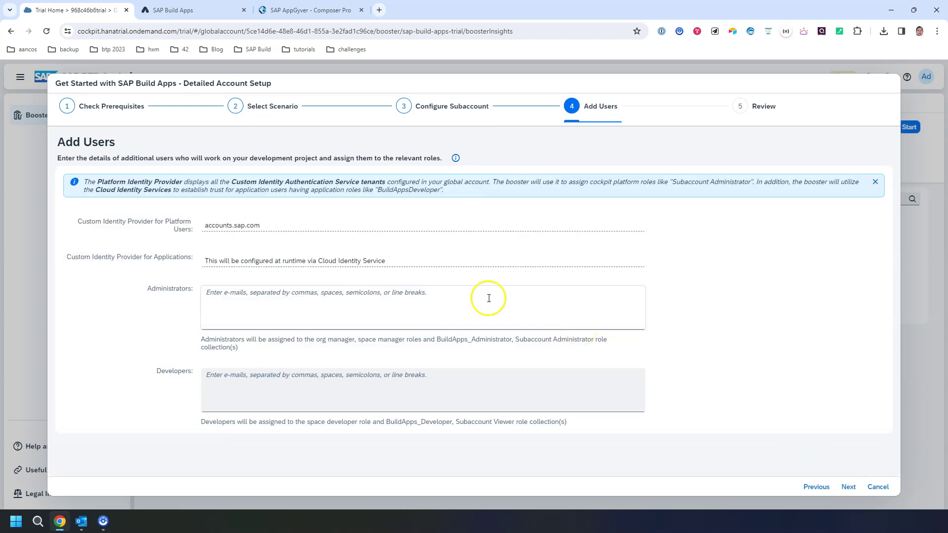
- Enter the user's e-mail as administrator, paste the same address as developer, and go to Review
click(266, 292)
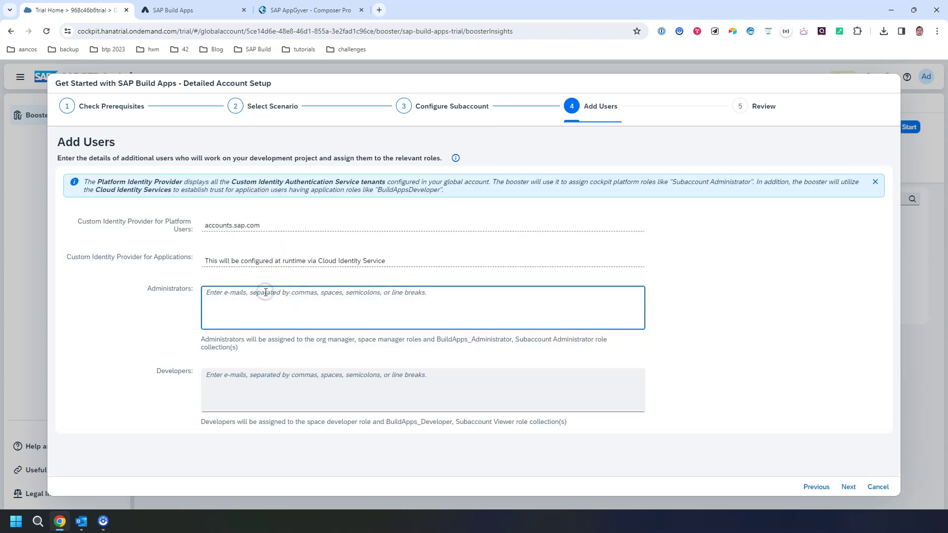
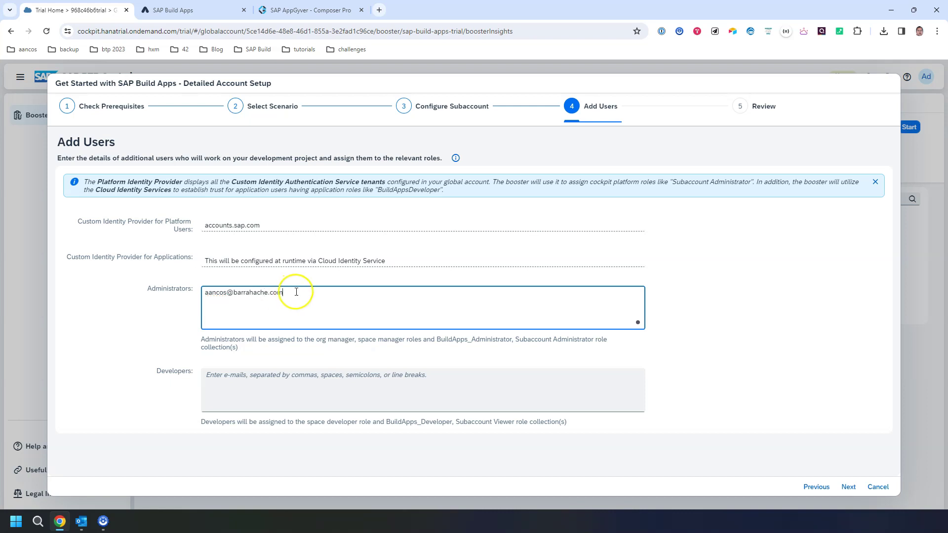
drag(296, 292, 120, 298)
key(ctrl+c)
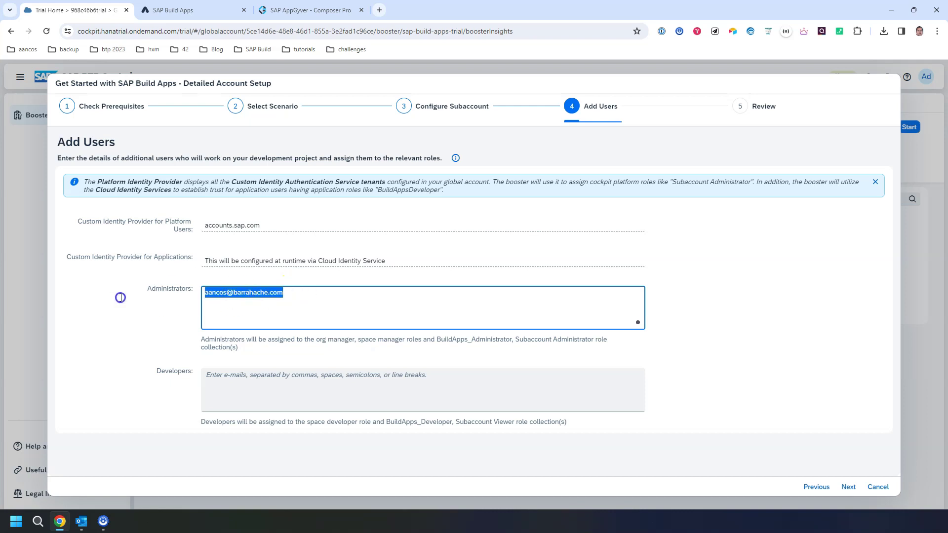
click(295, 372)
key(ctrl+v)
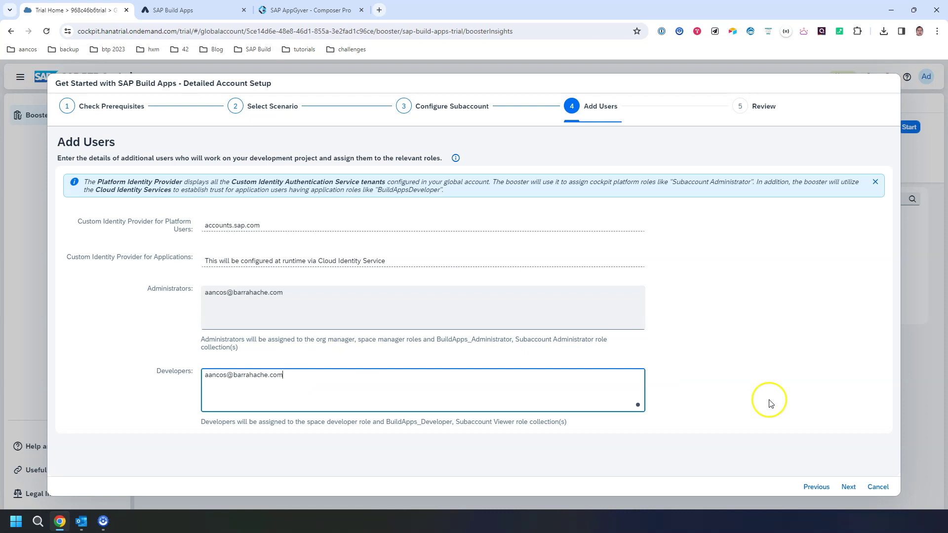
click(849, 487)
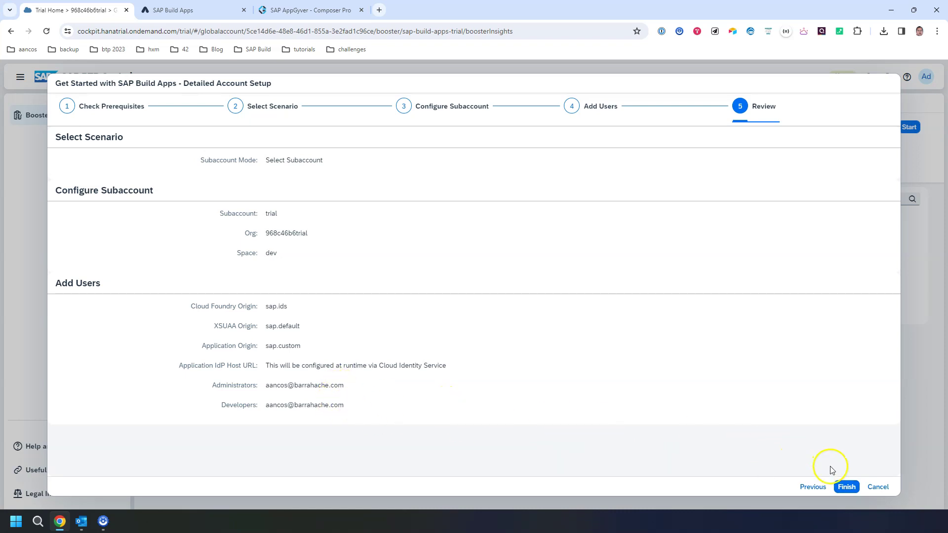
- Finish the Review step to execute the booster on the trial subaccount
click(845, 487)
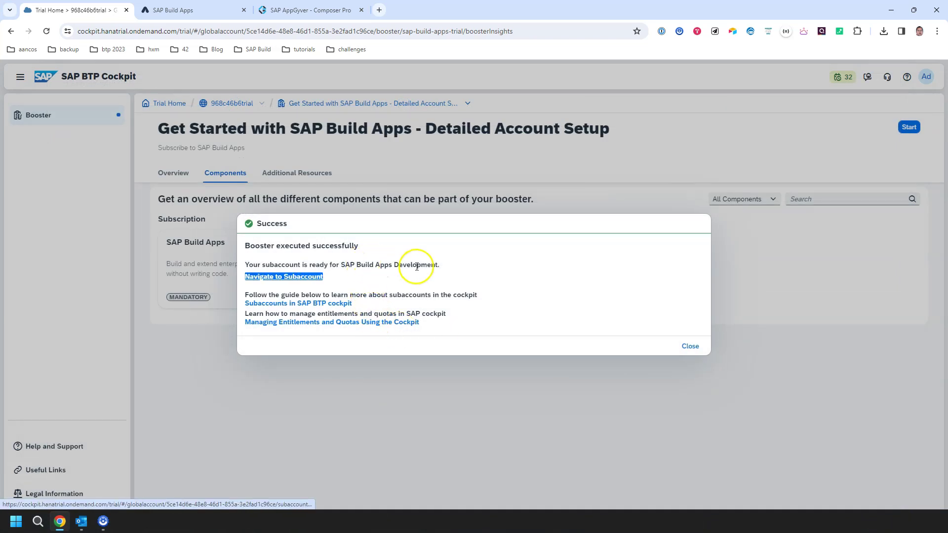
- Go to the trial subaccount's Instances and Subscriptions and launch Cloud Identity Services
click(298, 282)
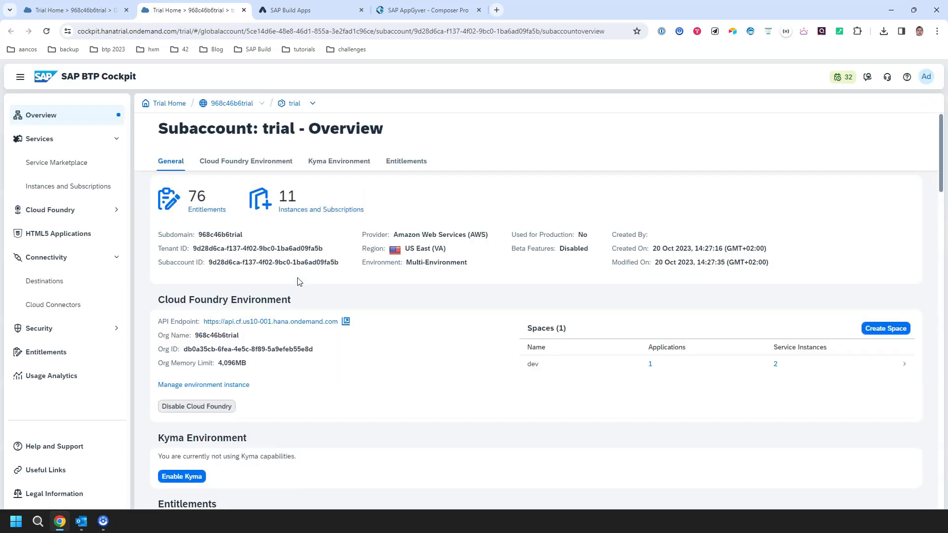
click(101, 186)
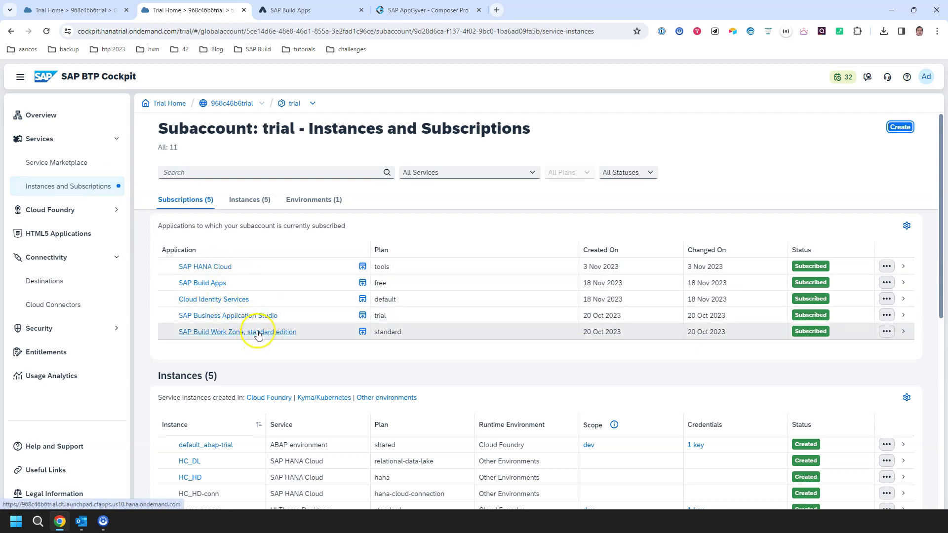
scroll(281, 298, down, 2)
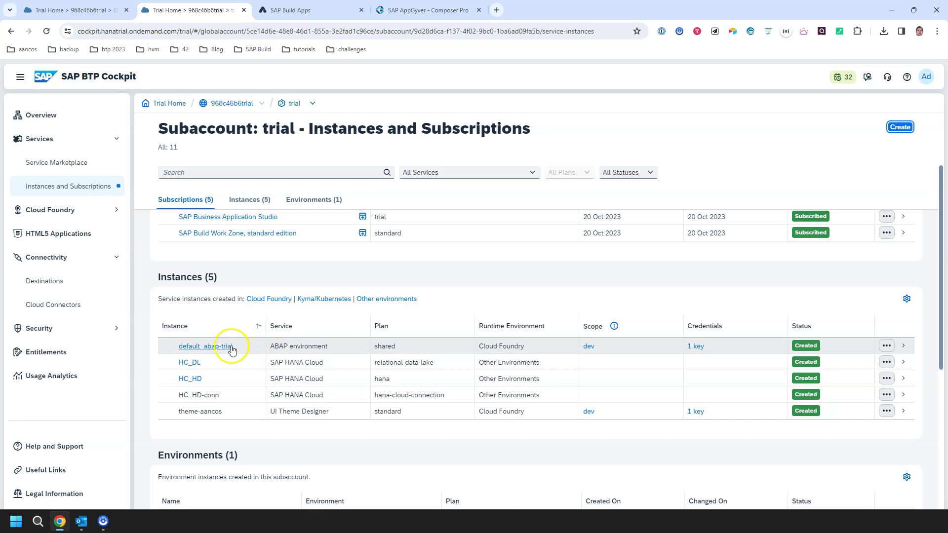
scroll(231, 354, down, 2)
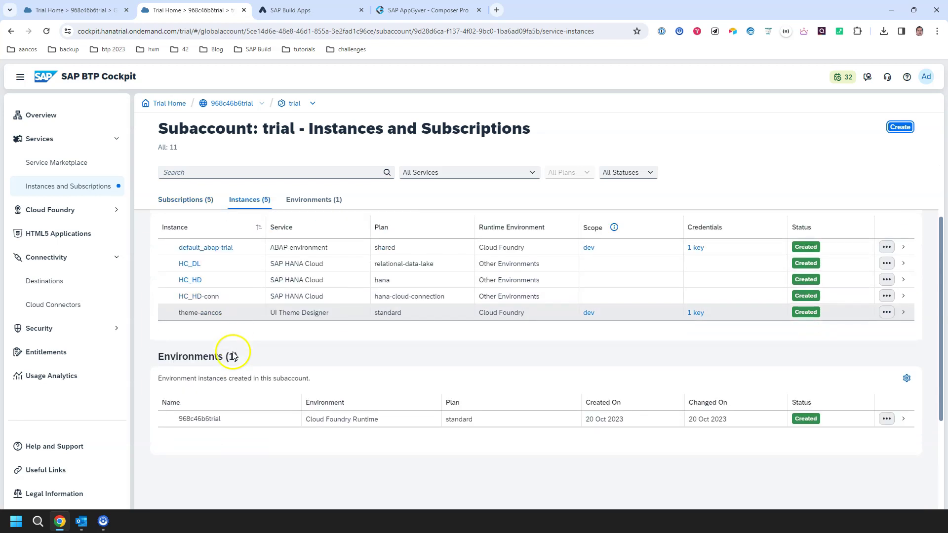
scroll(227, 331, up, 2)
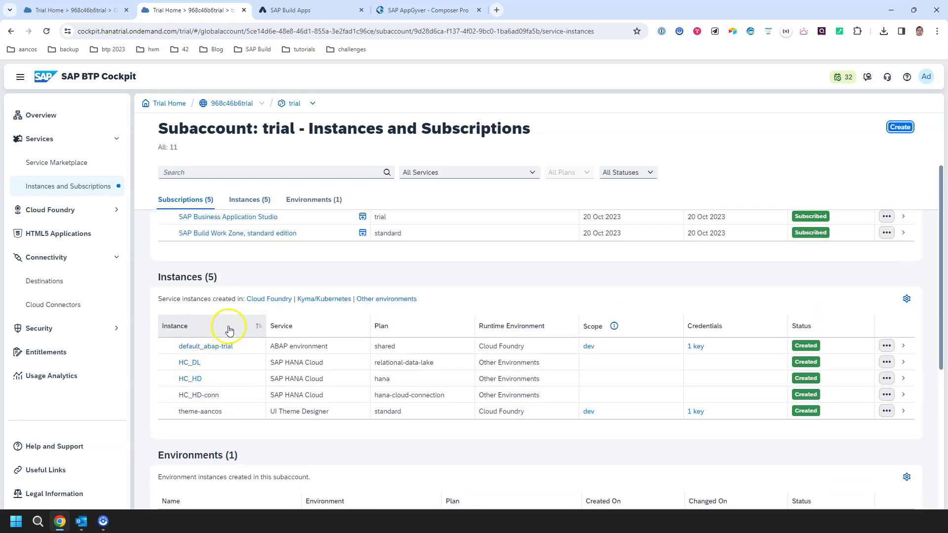
scroll(229, 327, up, 1)
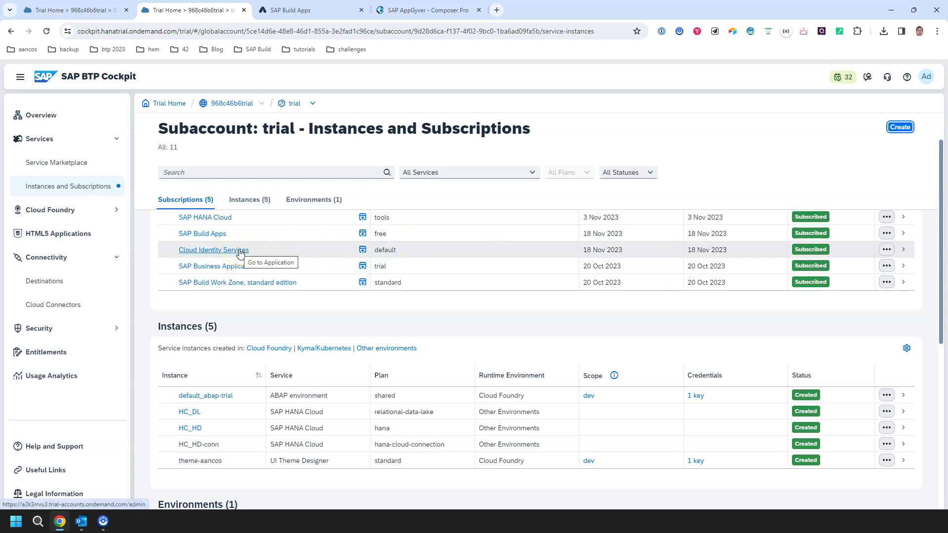
click(241, 251)
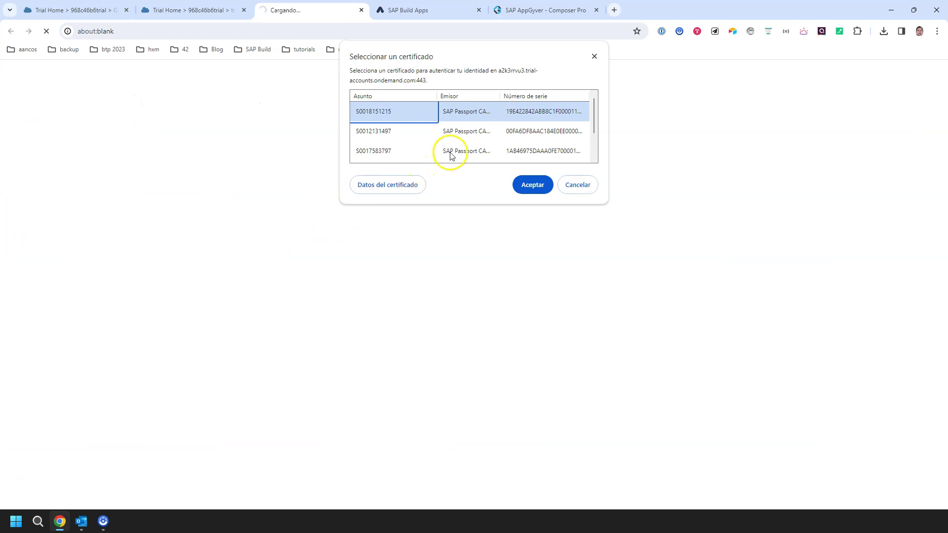
- Authenticate with the last certificate in the list
scroll(459, 146, down, 2)
click(384, 157)
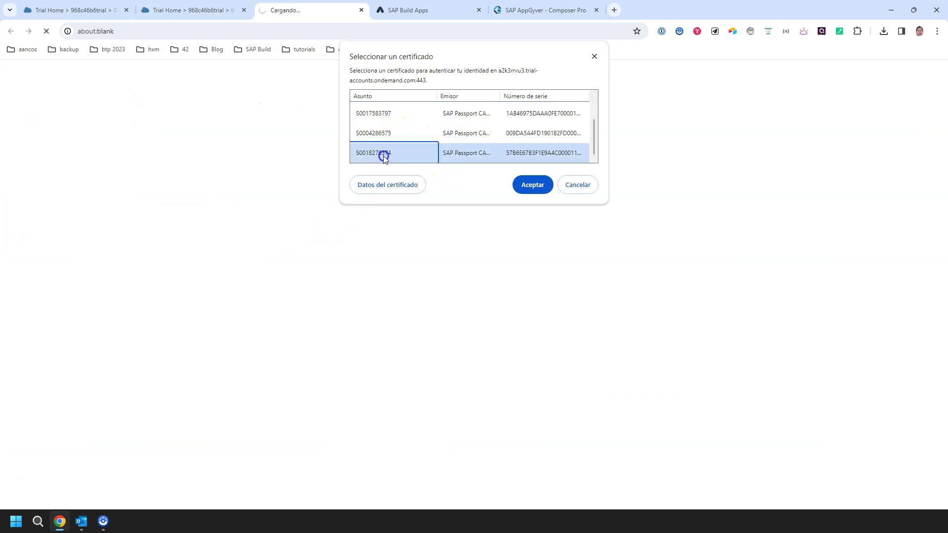
click(529, 186)
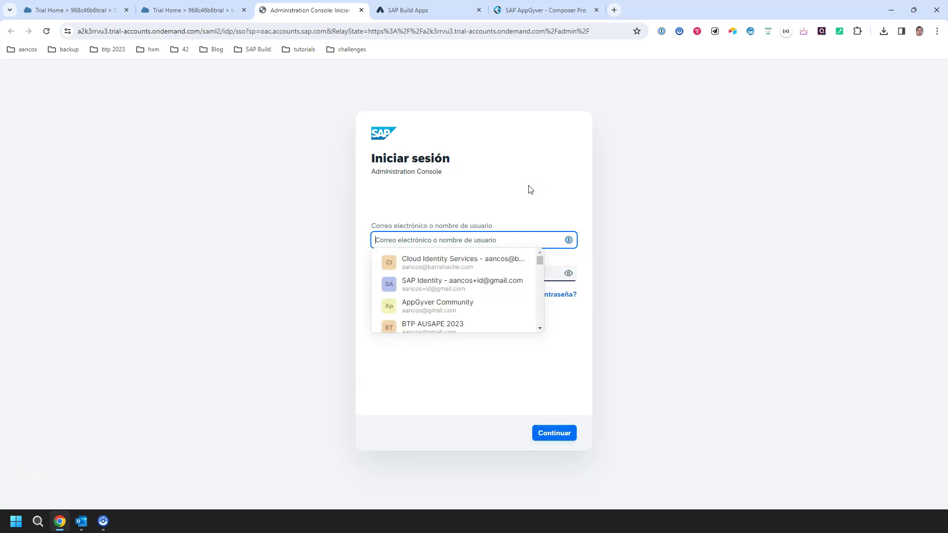
- Sign in with the saved Cloud Identity Services login; the attempt is rejected
click(477, 267)
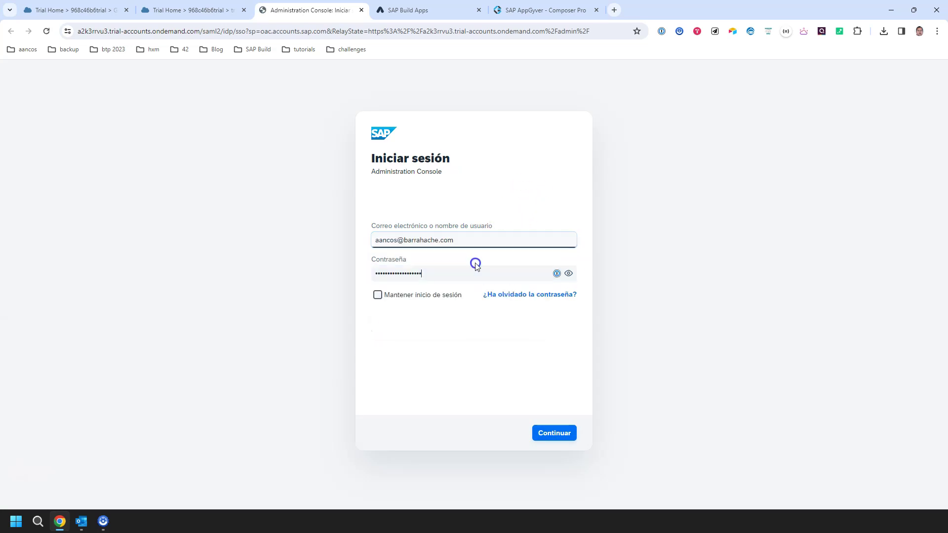
click(555, 433)
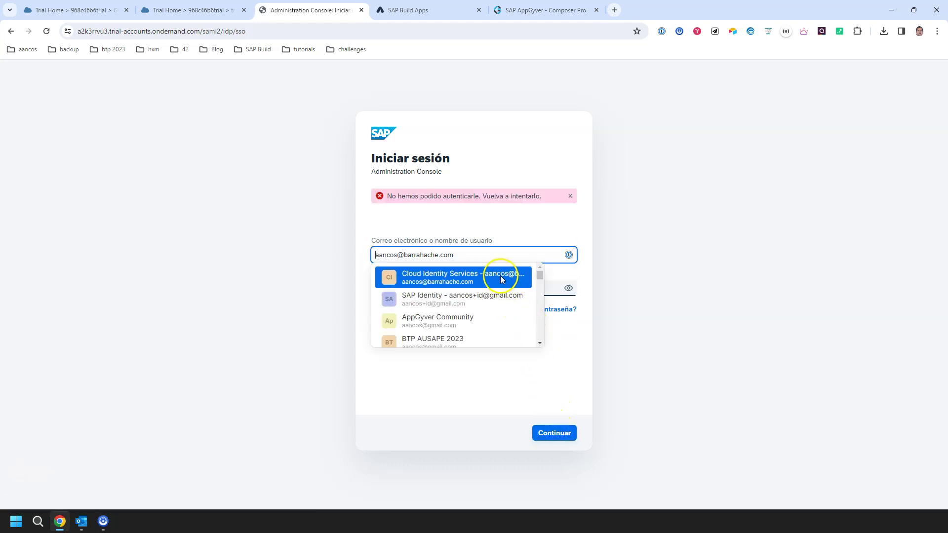
scroll(503, 289, down, 4)
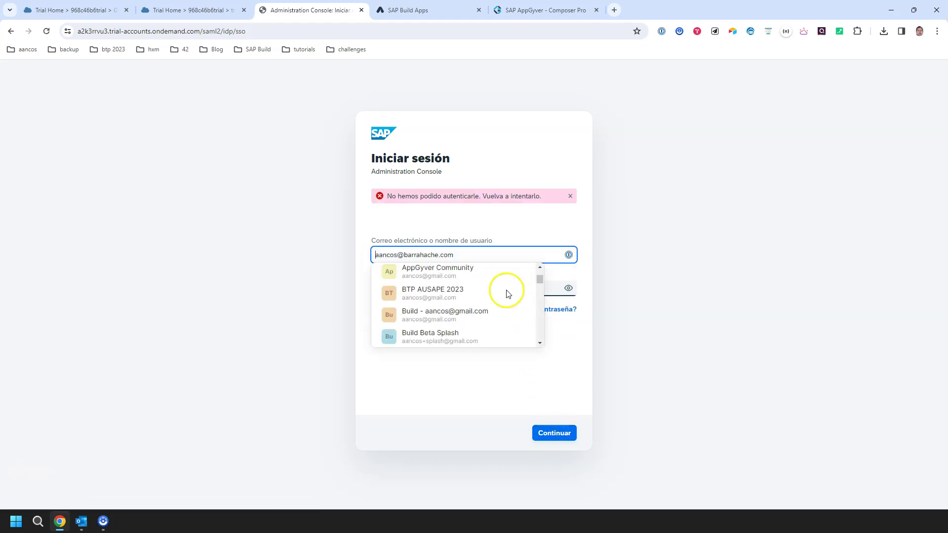
click(558, 222)
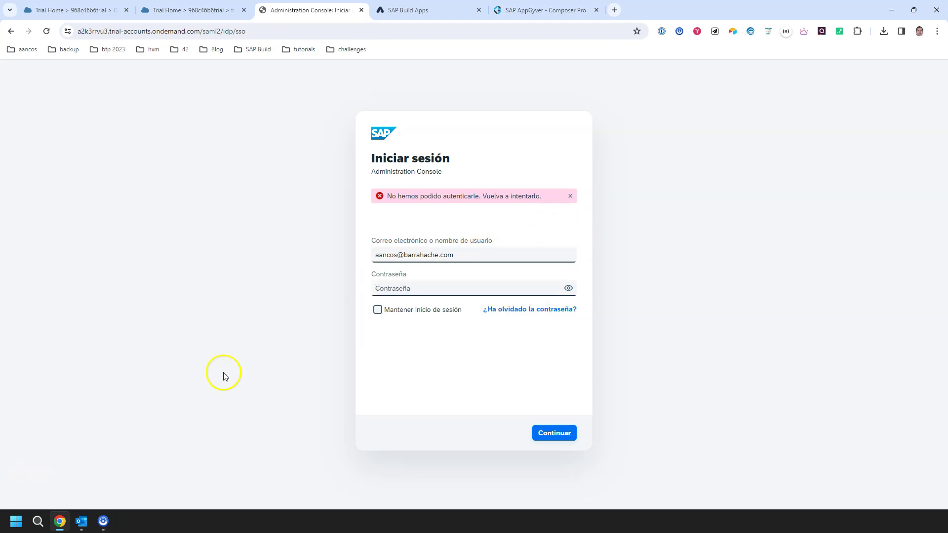
click(404, 286)
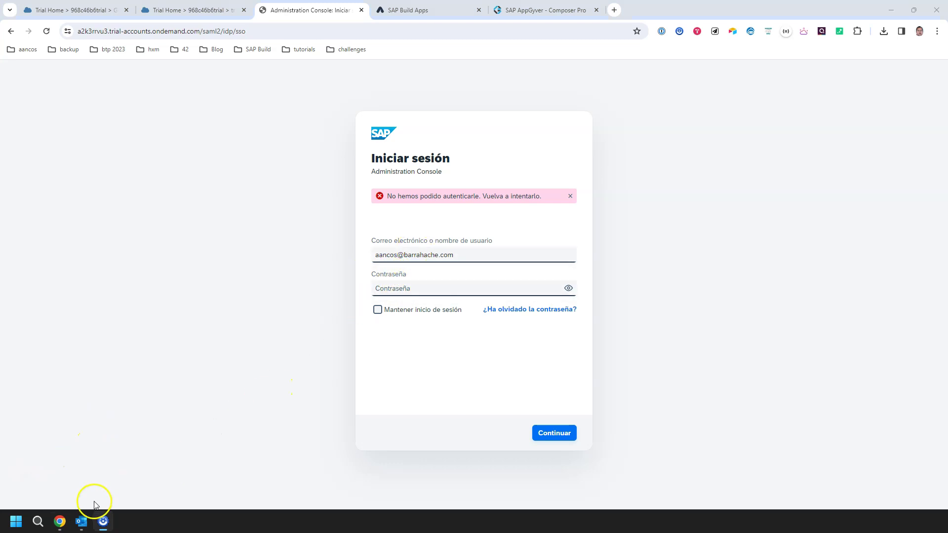
- Open the 'Activate Your Account' e-mail in Outlook and follow its activation link
mouse_move(82, 523)
click(124, 464)
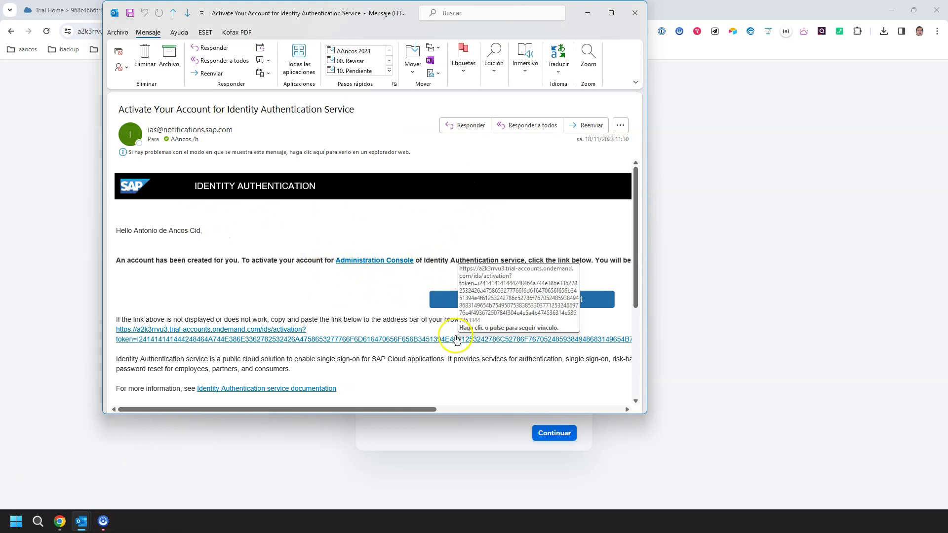
click(452, 298)
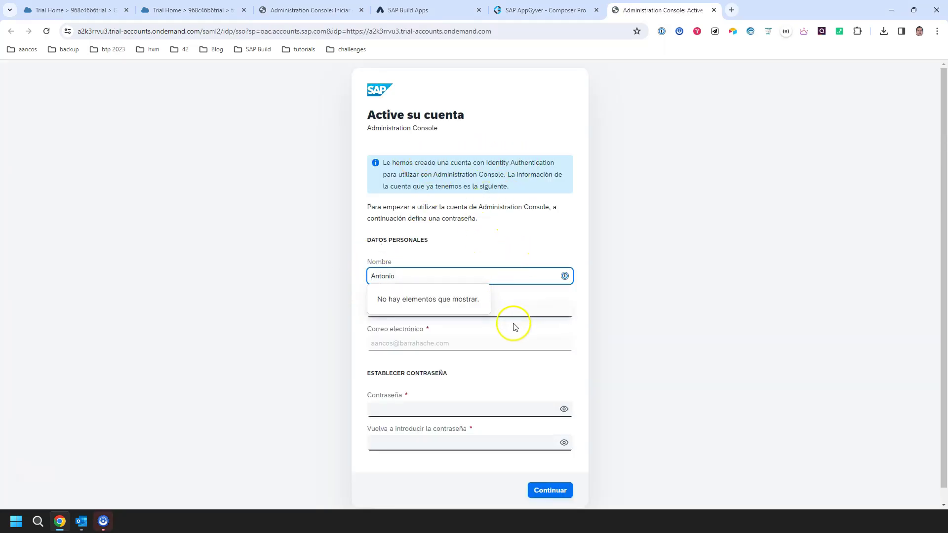
- Fill both password fields with a suggested password, saved as entry 'Cloud Id Services' plus the user's e-mail
click(411, 408)
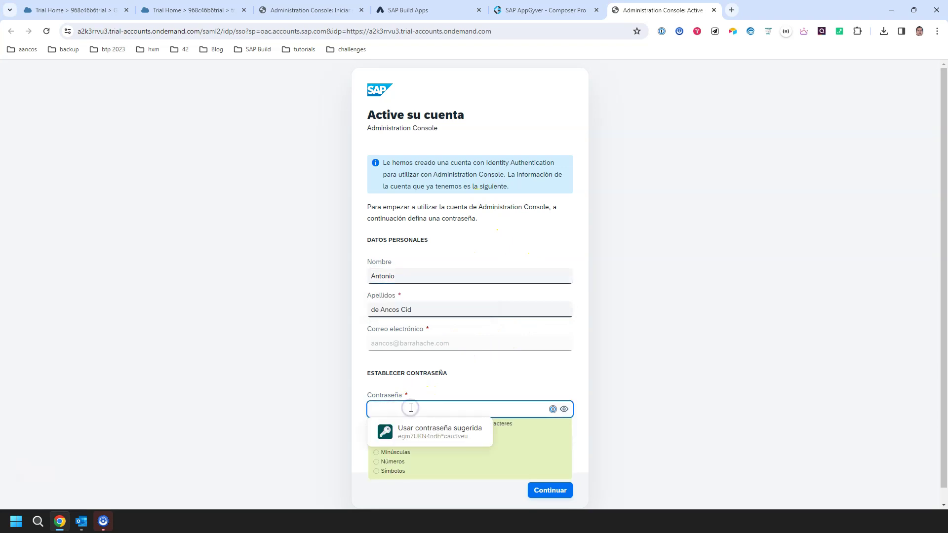
click(413, 422)
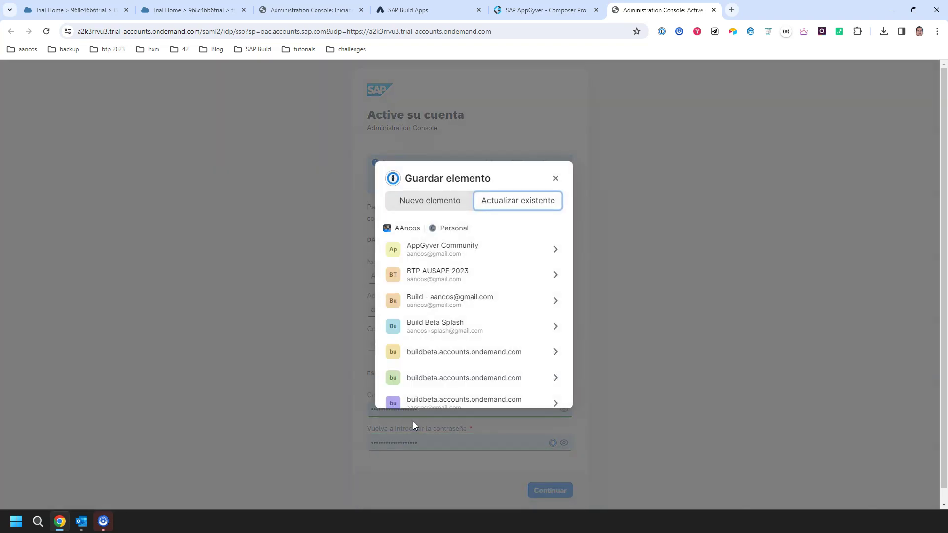
click(428, 204)
click(491, 244)
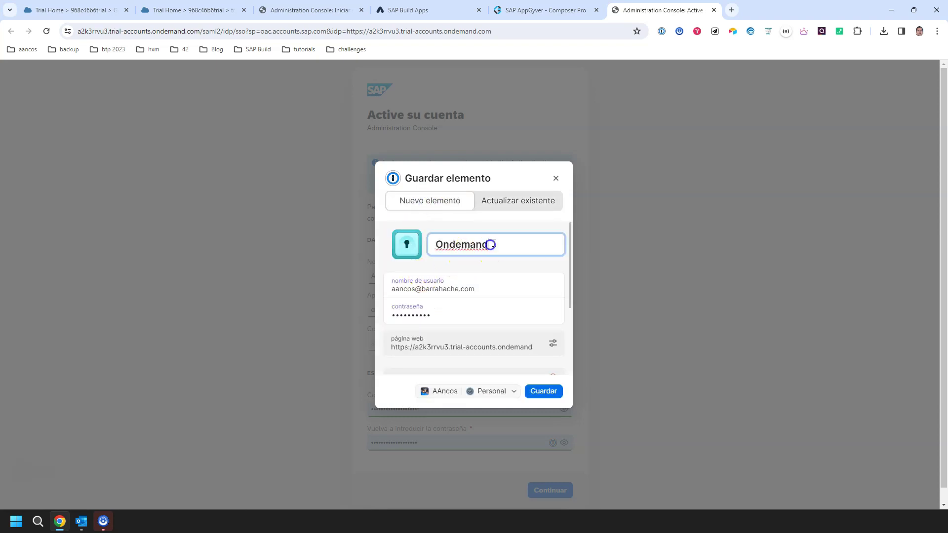
drag(478, 243, 315, 224)
text(Cloud)
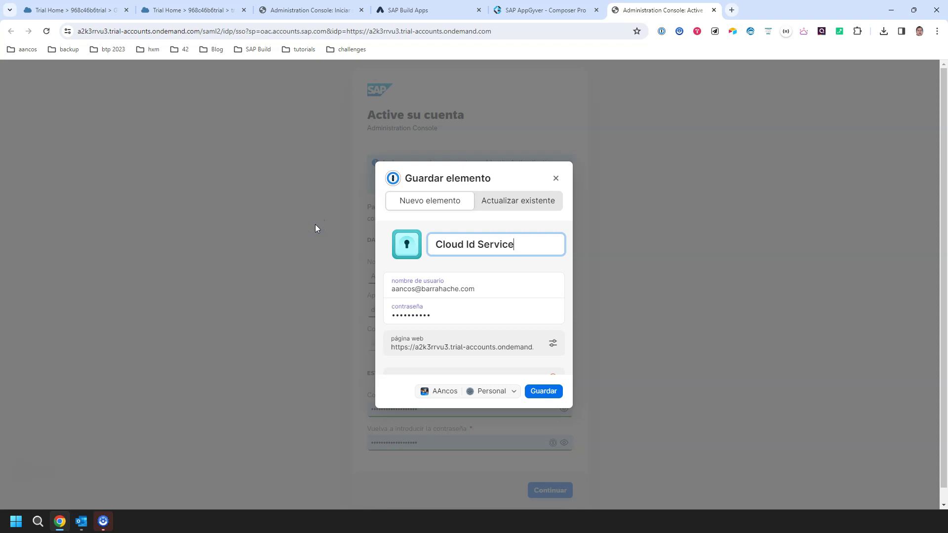
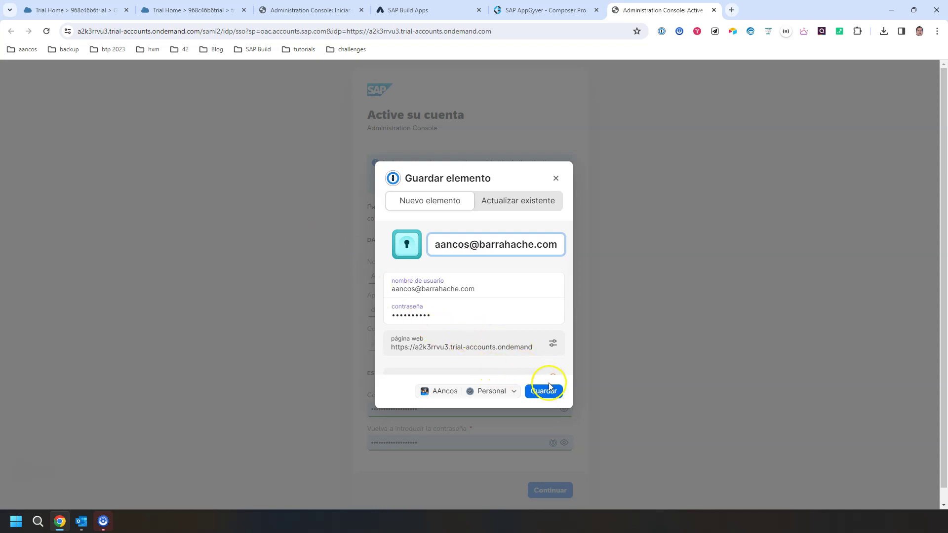
- Tag the new password entry 'ok 2023' and save it
scroll(535, 360, down, 3)
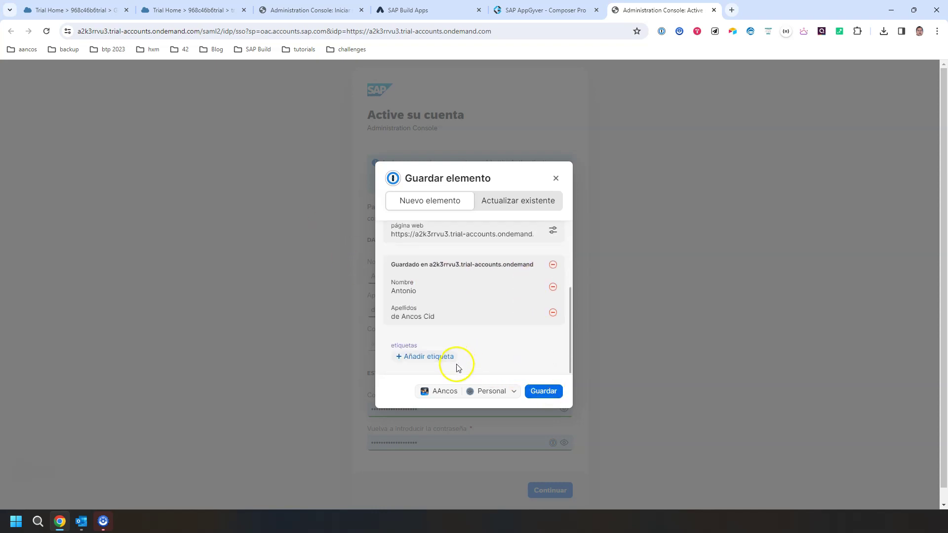
click(441, 356)
text(ok 2023)
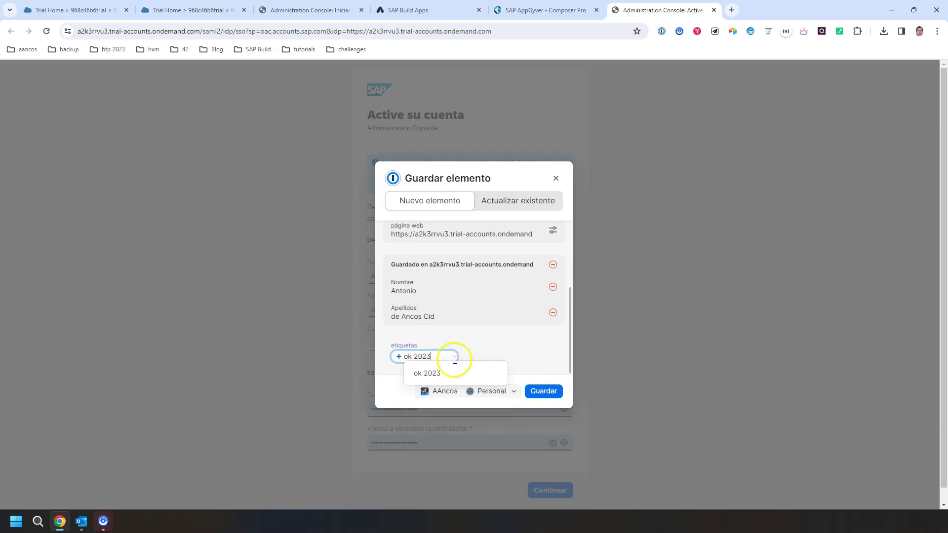
click(452, 364)
click(543, 391)
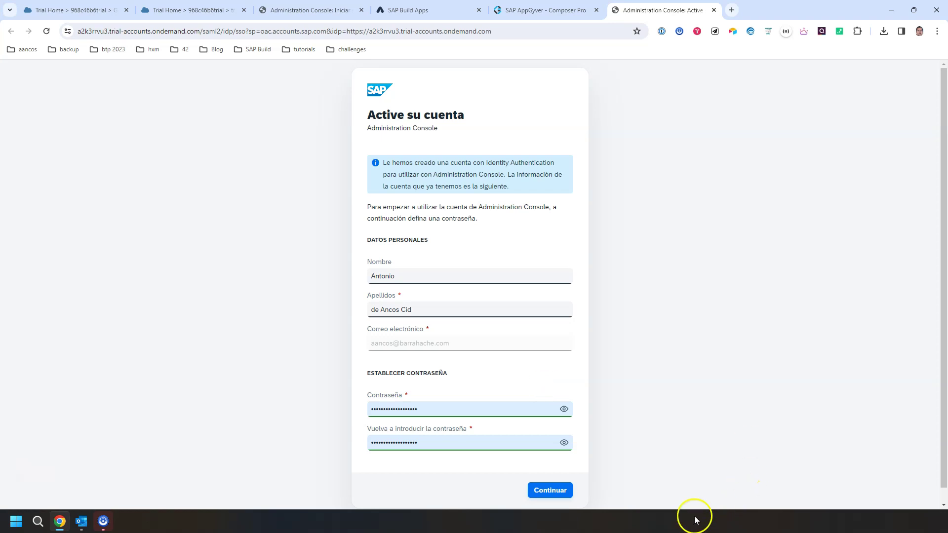
- Submit the activation form, enter the console, and look at User Management
click(561, 489)
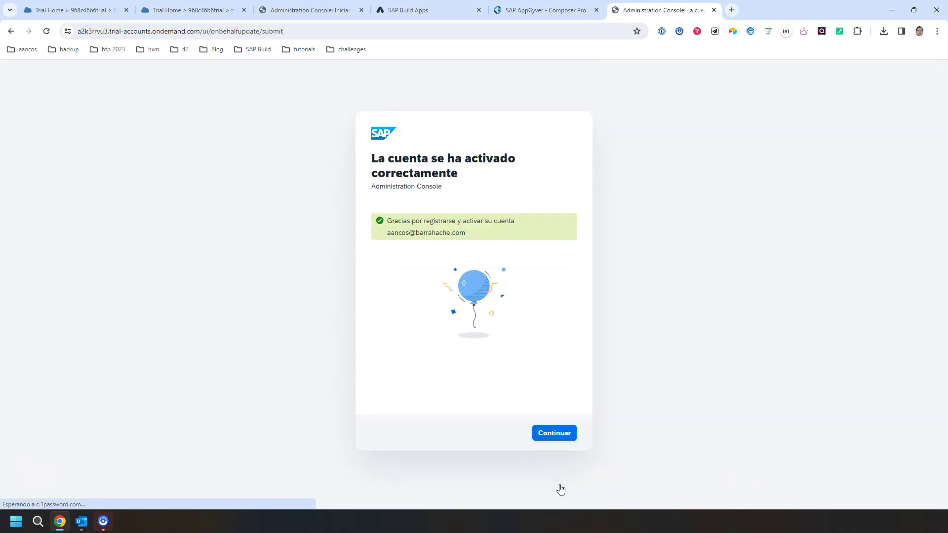
click(561, 434)
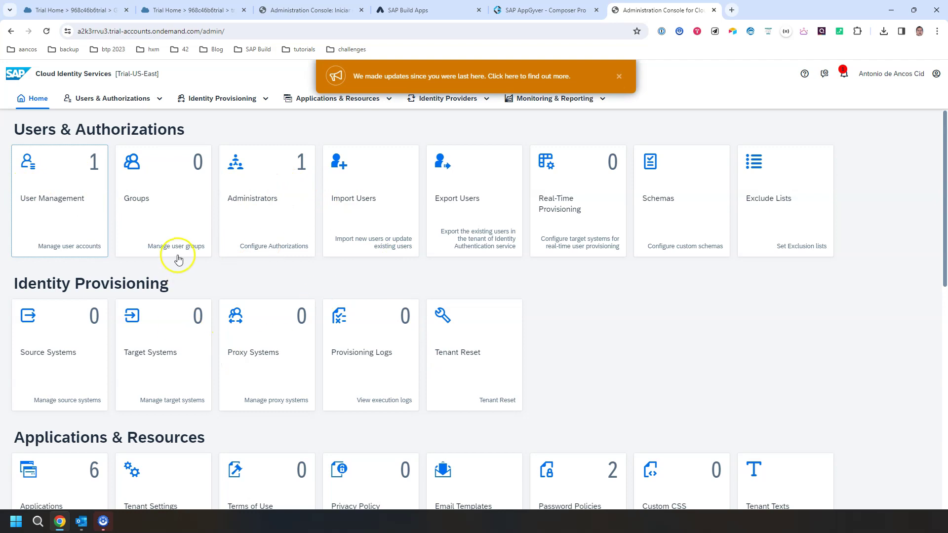
click(87, 219)
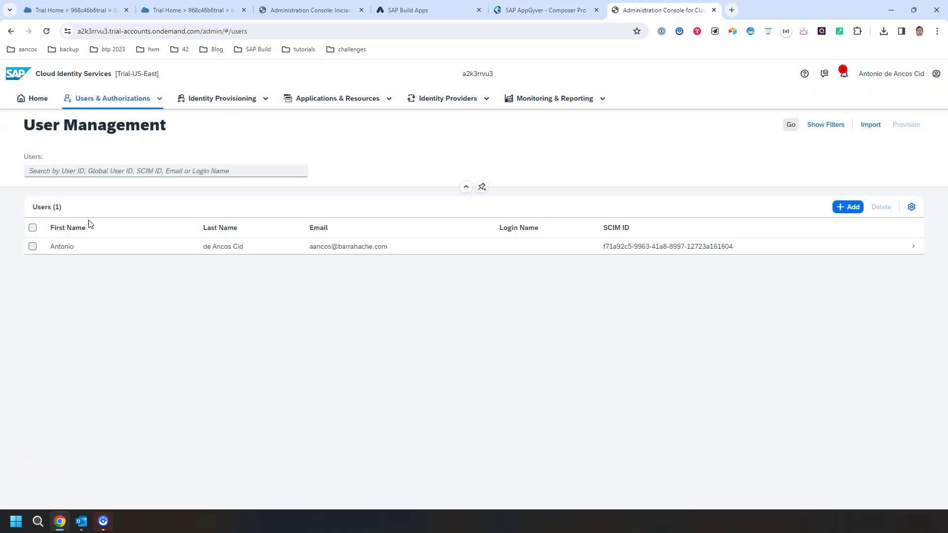
click(29, 103)
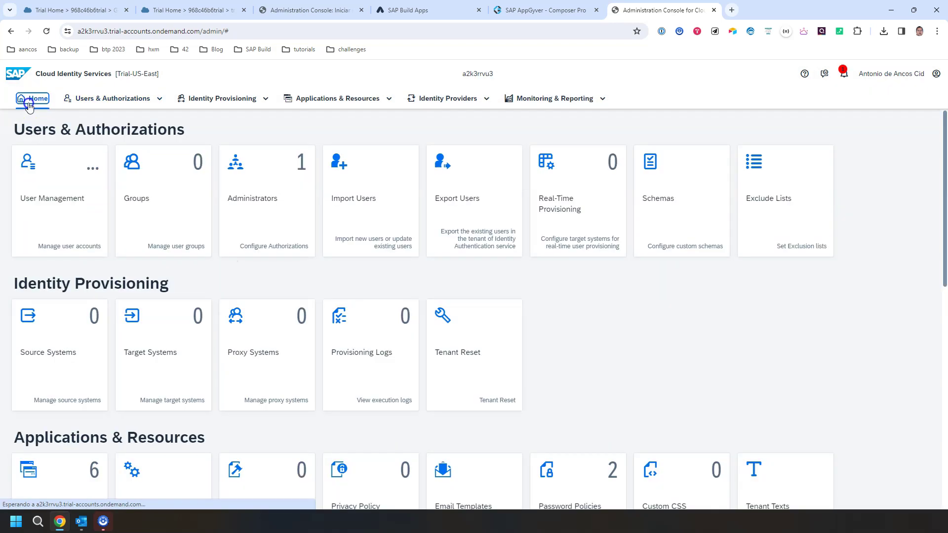
- View the SAP Build Apps application settings, then return to the BTP Cockpit trial tab
scroll(57, 267, down, 5)
click(67, 258)
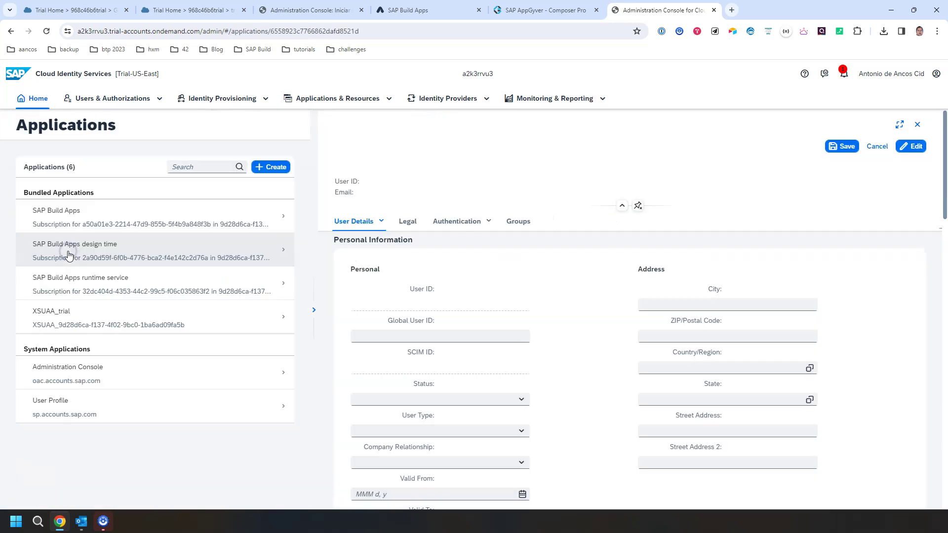
click(121, 230)
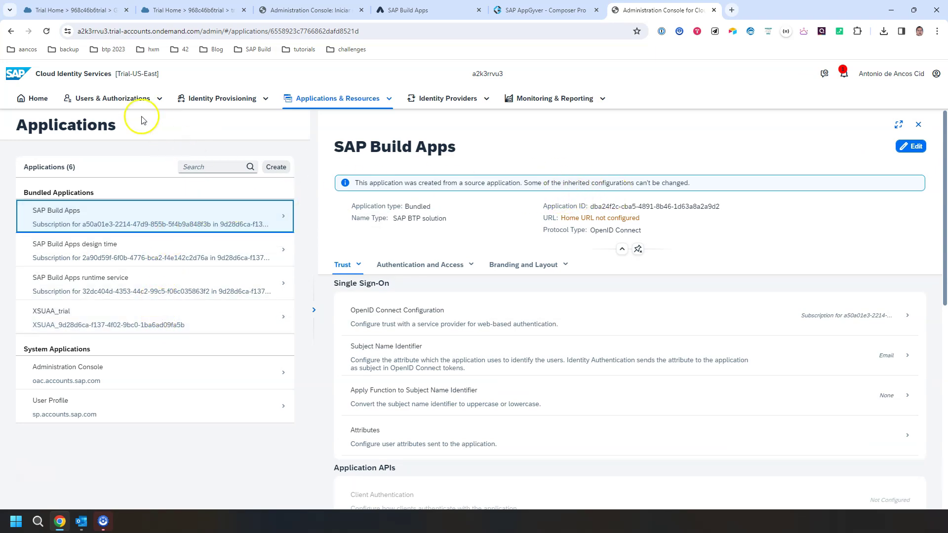
click(37, 98)
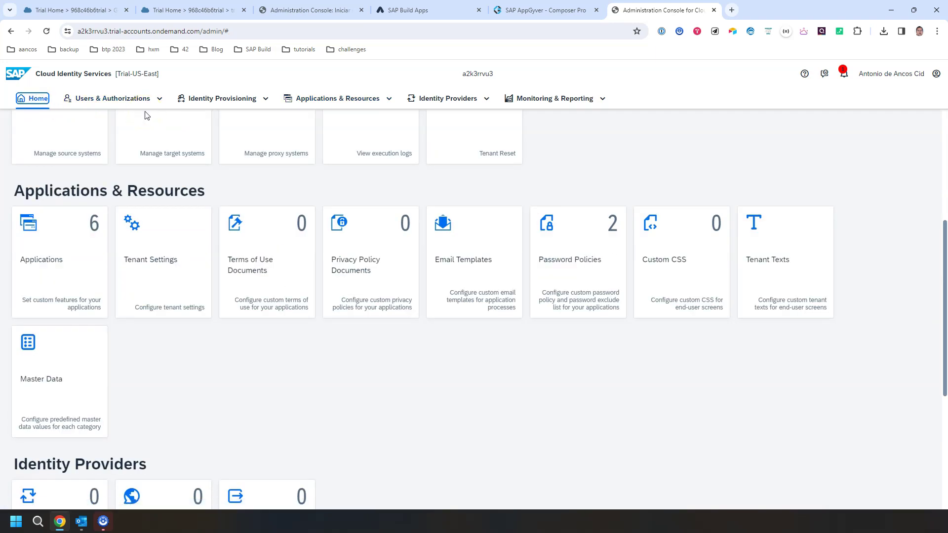
scroll(168, 148, up, 5)
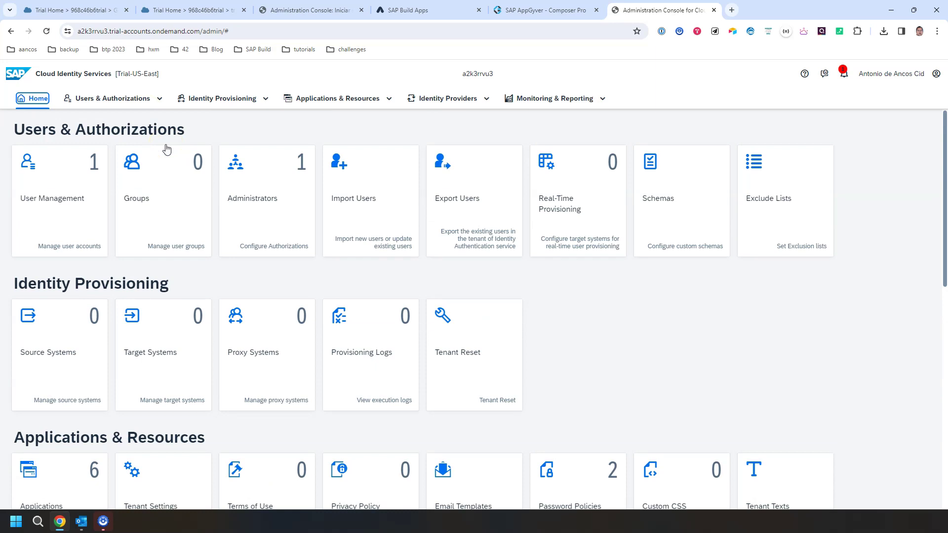
click(212, 11)
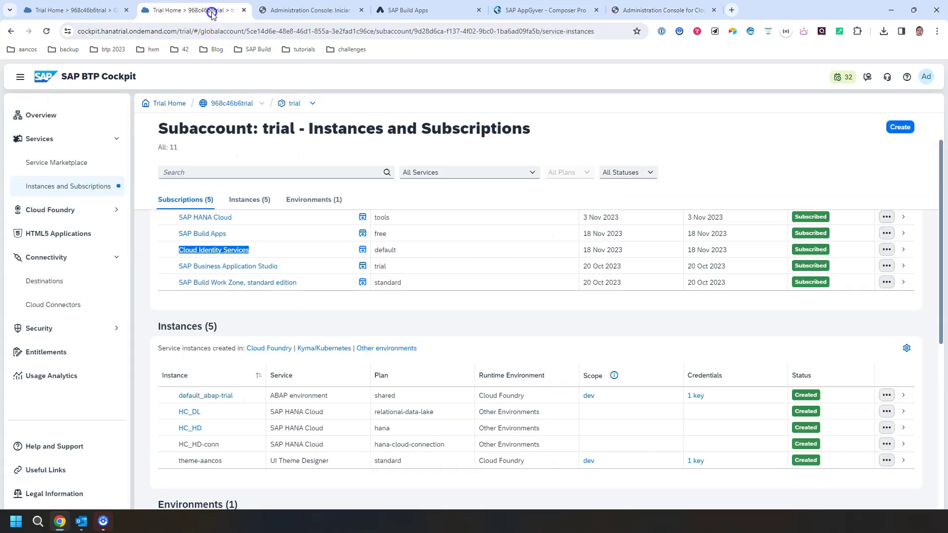
- Check the trial subaccount's Destinations and Instances and Subscriptions, then launch SAP Build Apps from its subscription
click(218, 249)
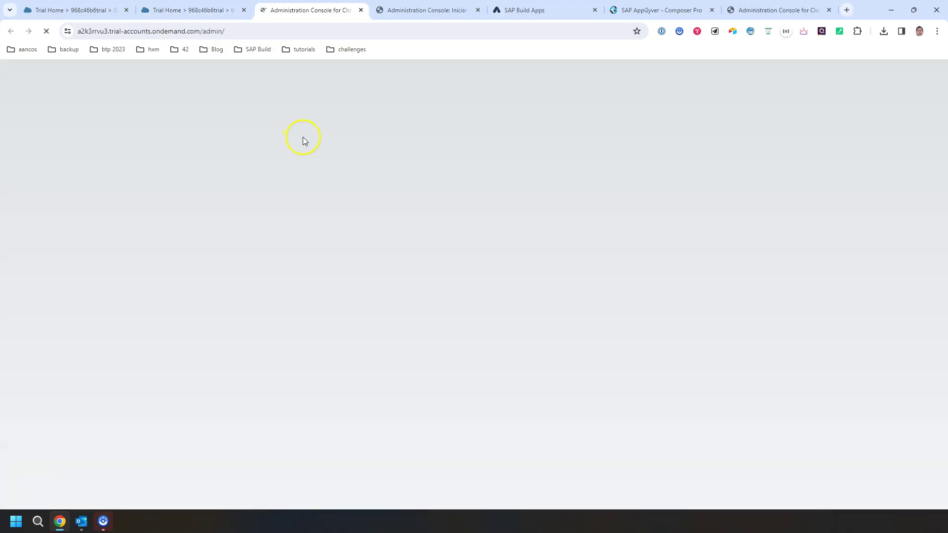
click(829, 10)
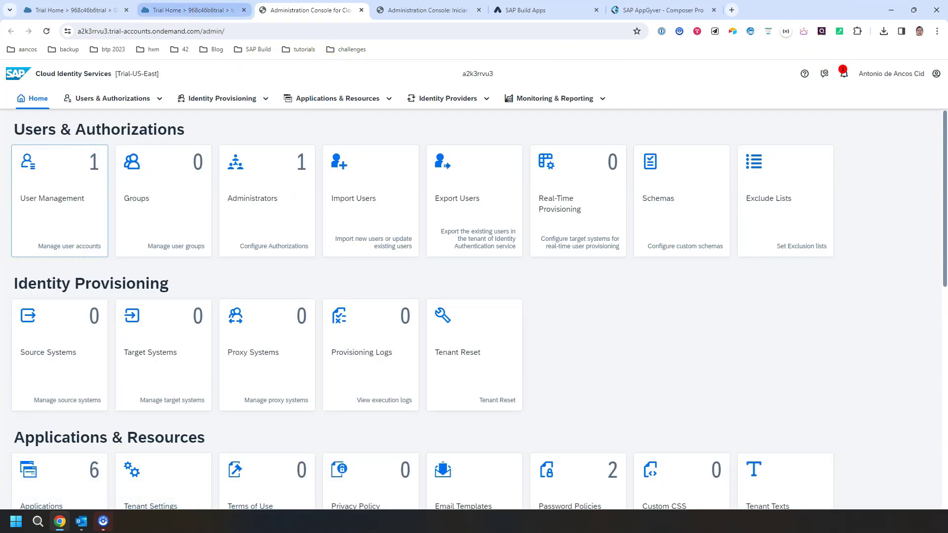
click(200, 9)
click(52, 281)
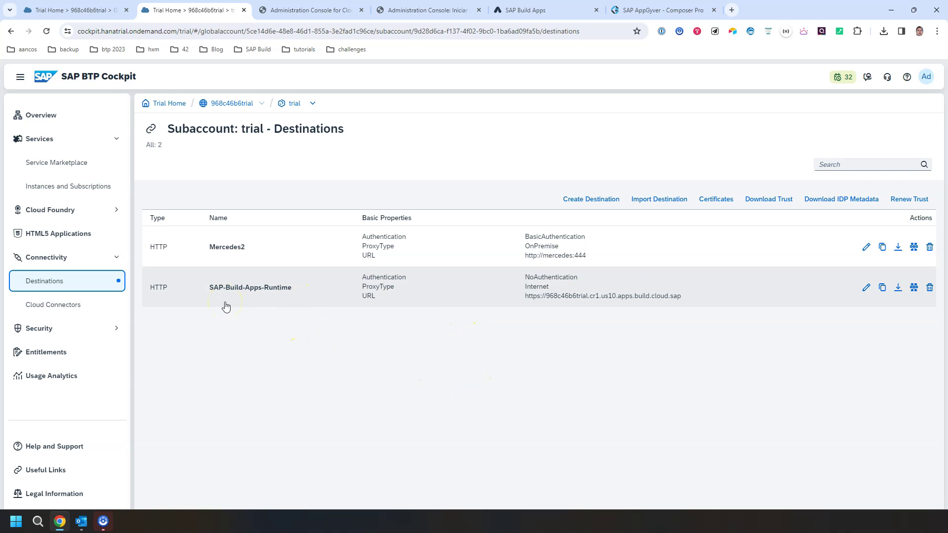
click(86, 190)
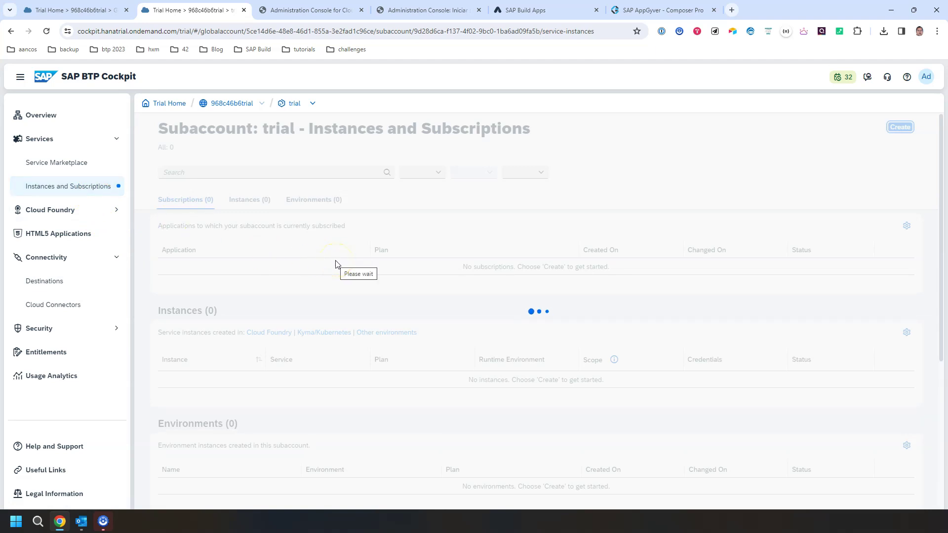
click(210, 281)
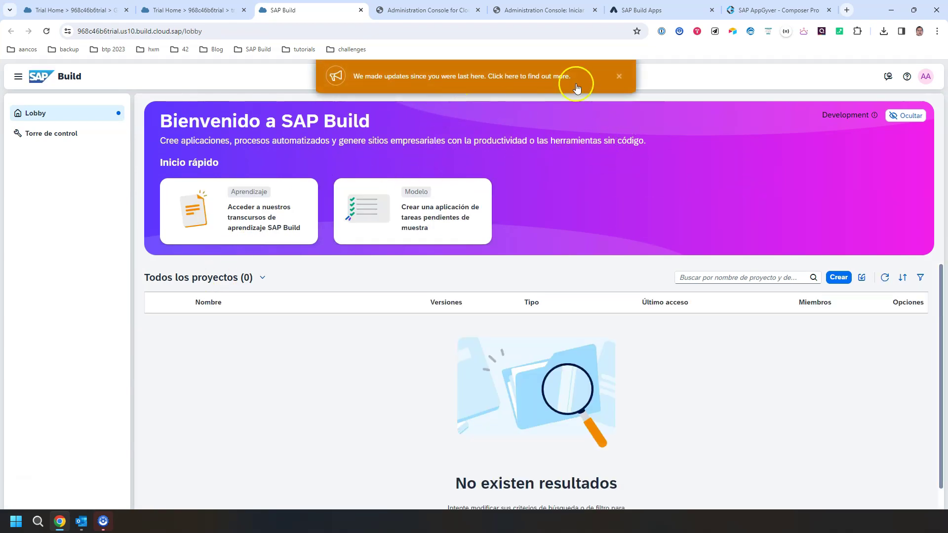
- Create a web and mobile application named 'Test' with a description, after dismissing the updates notice
click(619, 77)
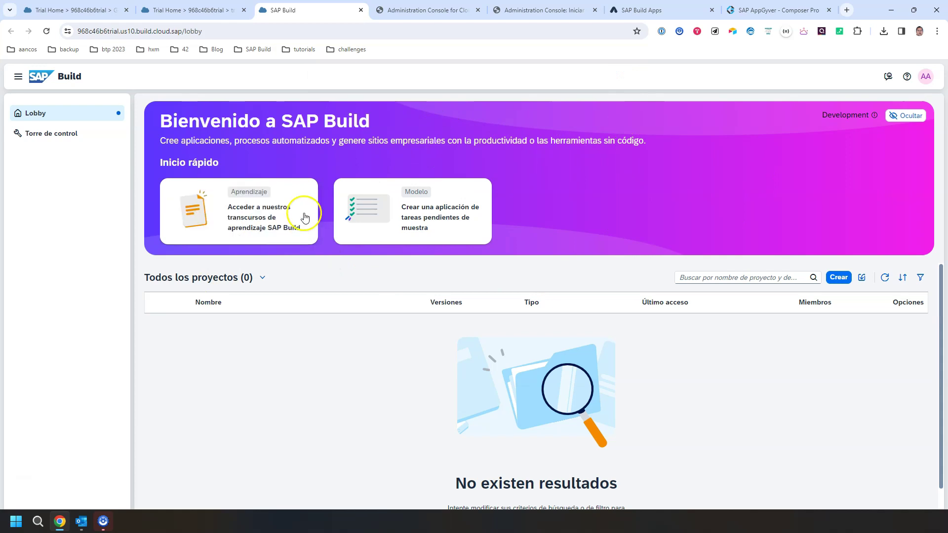
click(835, 278)
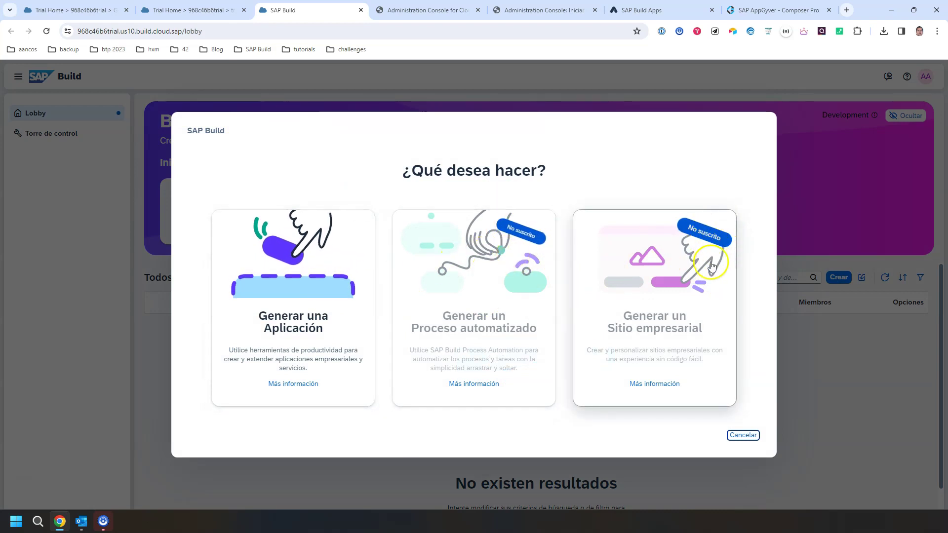
click(313, 294)
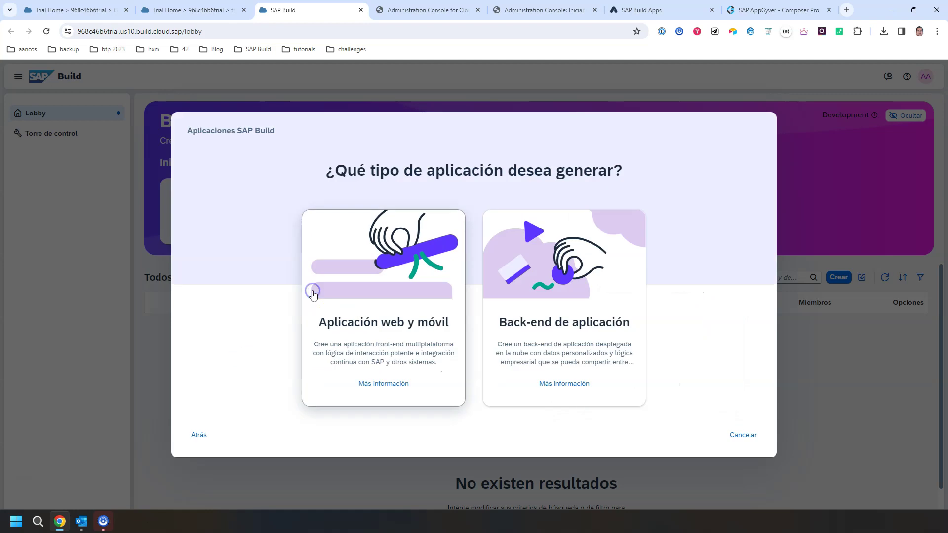
click(404, 307)
click(389, 272)
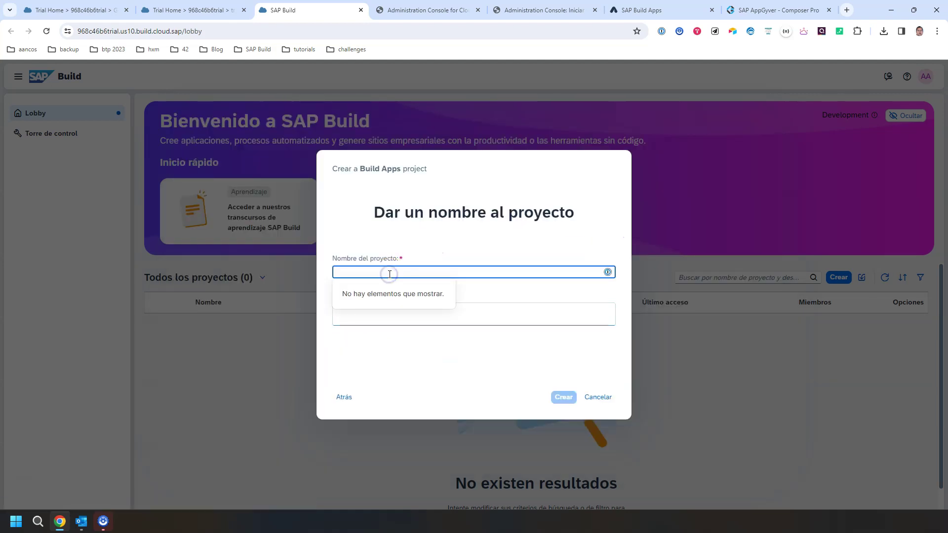
key(Tab)
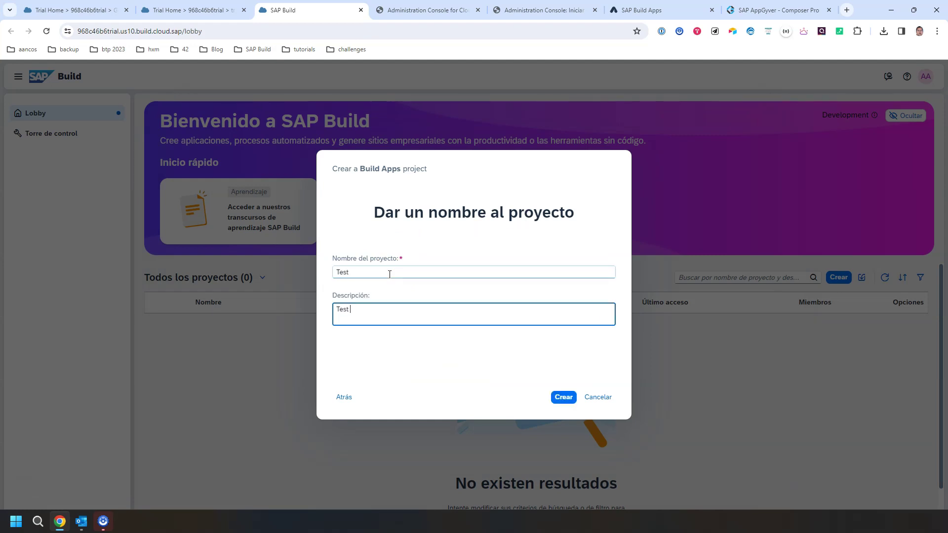
click(564, 397)
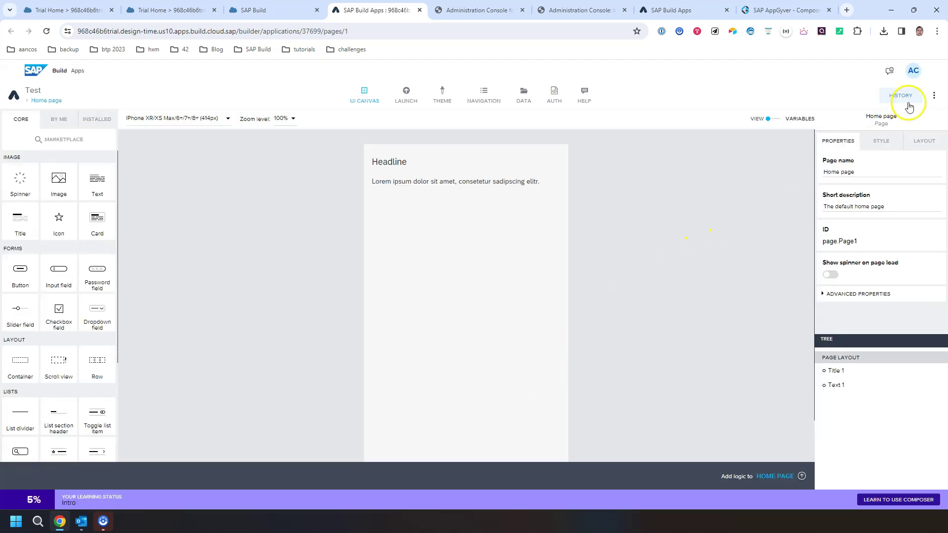
- Replace the Test app with the imported Scanner Application.zip.gpg, save it, and go back to the lobby
click(935, 100)
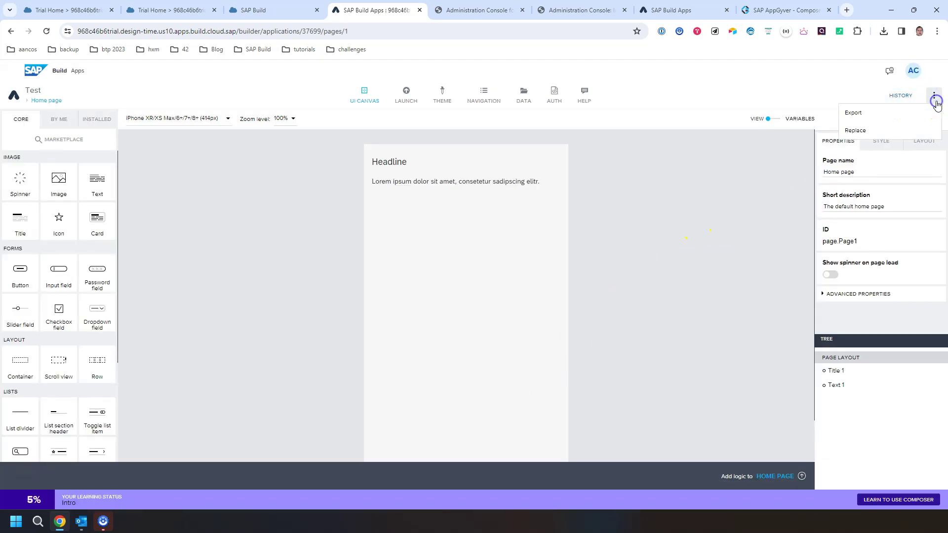
click(865, 130)
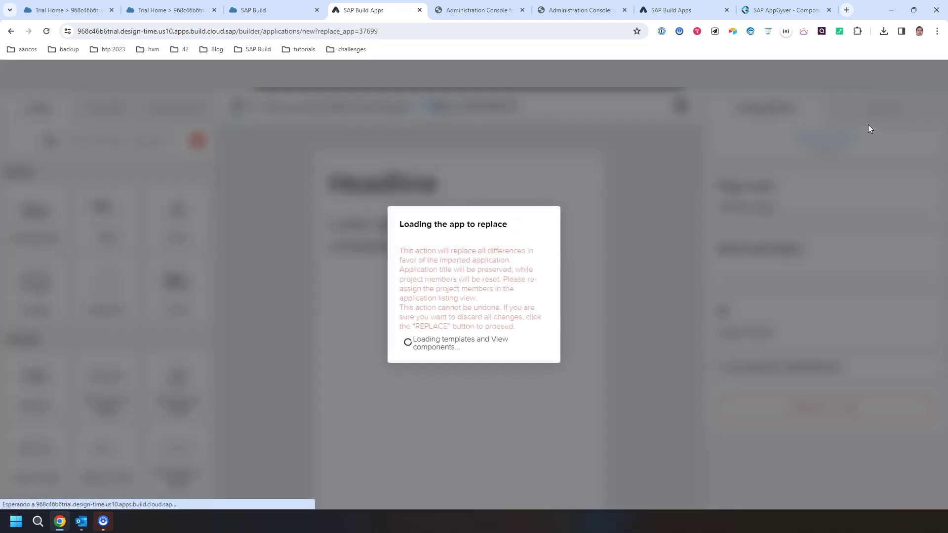
click(422, 344)
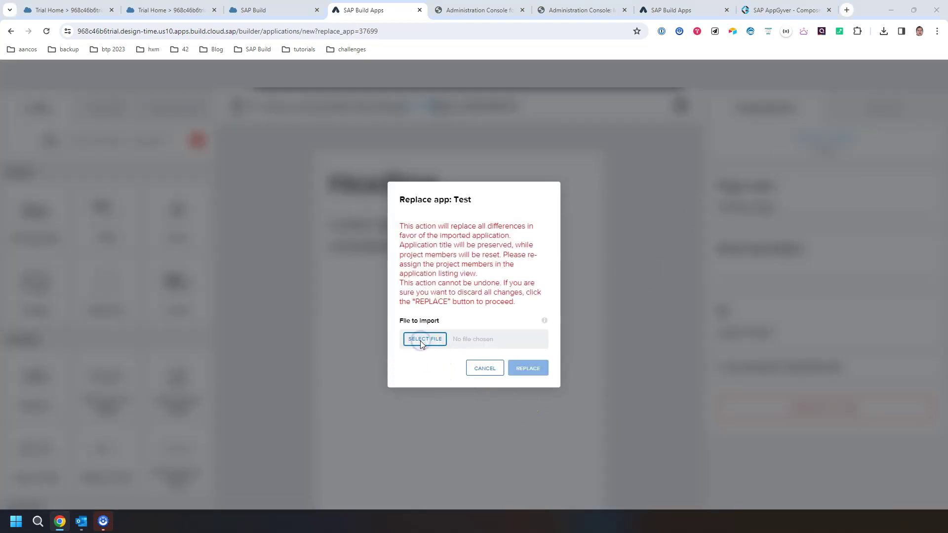
double_click(143, 113)
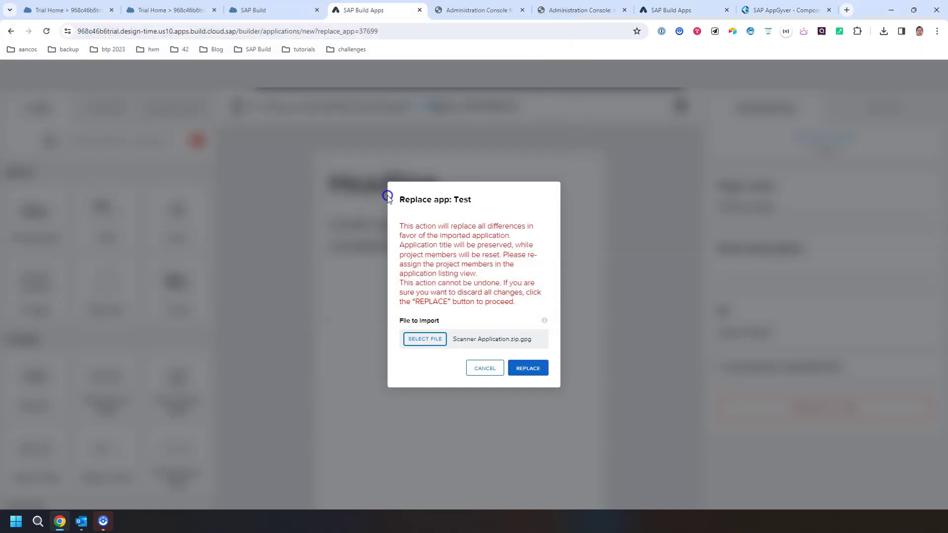
click(516, 367)
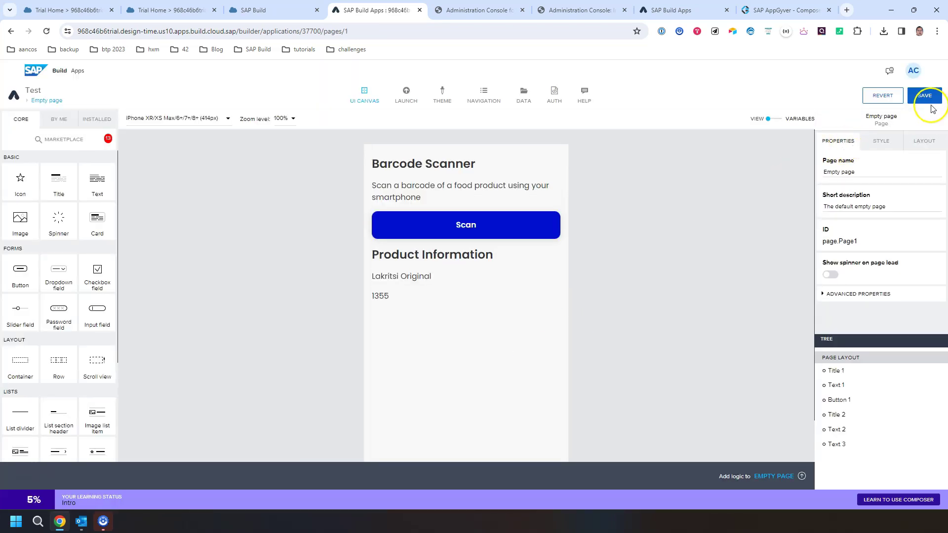
click(923, 95)
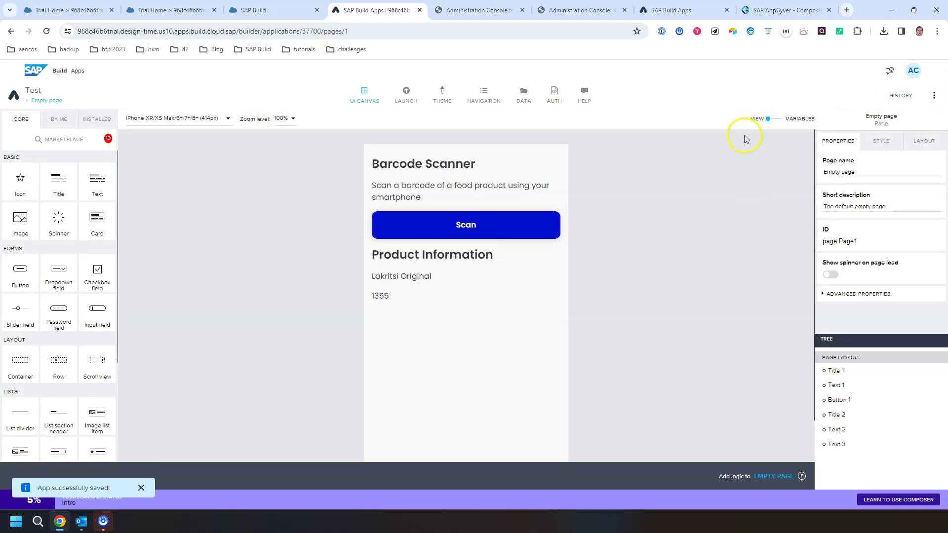
click(36, 77)
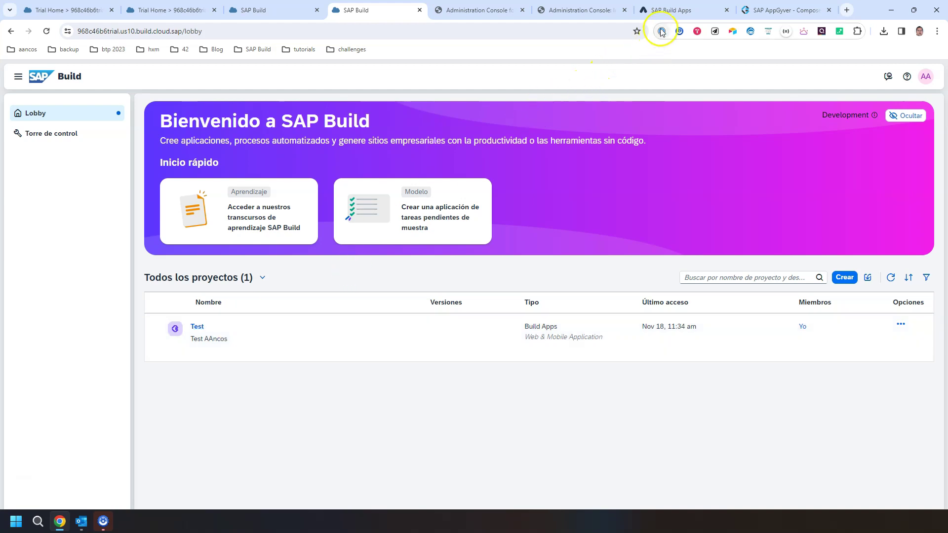
- Open the Scanner app from the community edition list and close both Administration Console pages
click(669, 11)
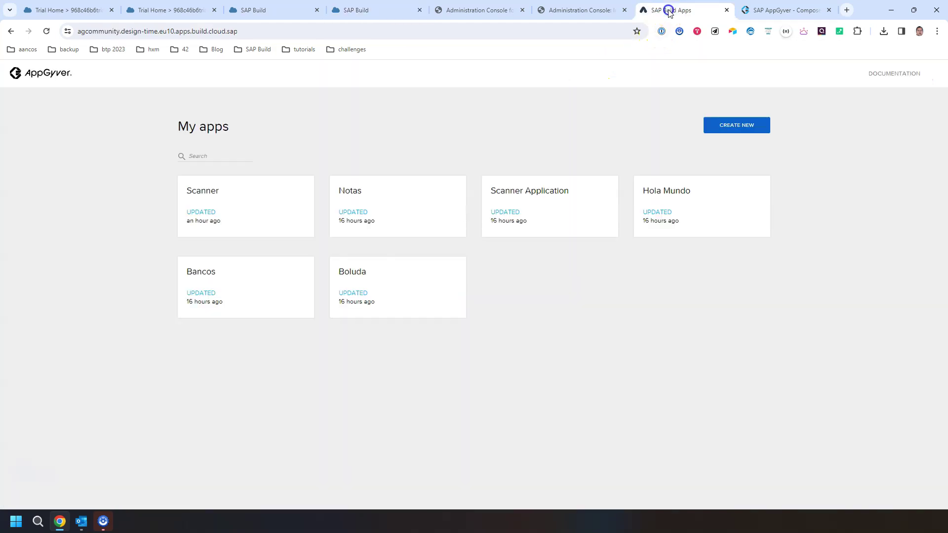
click(226, 191)
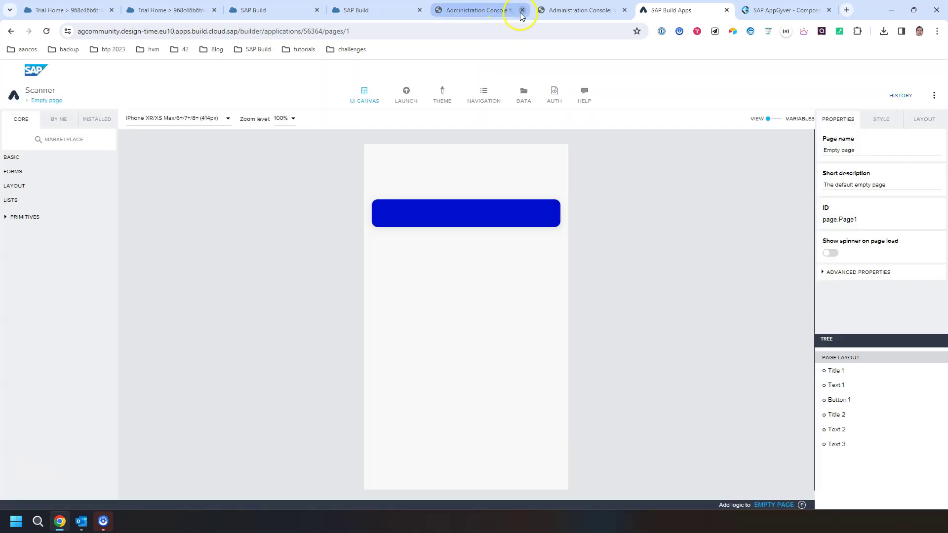
click(523, 11)
click(522, 11)
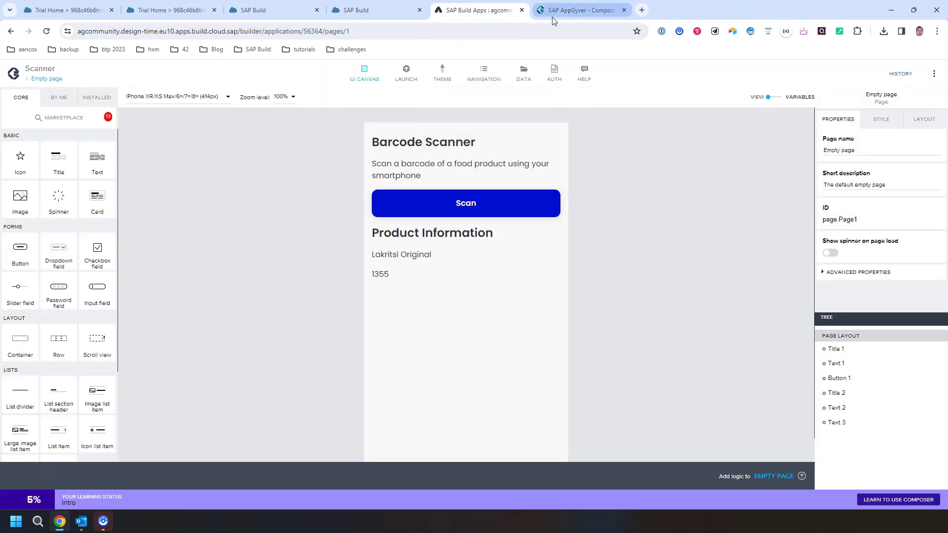
- Open Scanner Application in classic AppGyver, dismiss the service announcement, and return to SAP Build
click(552, 13)
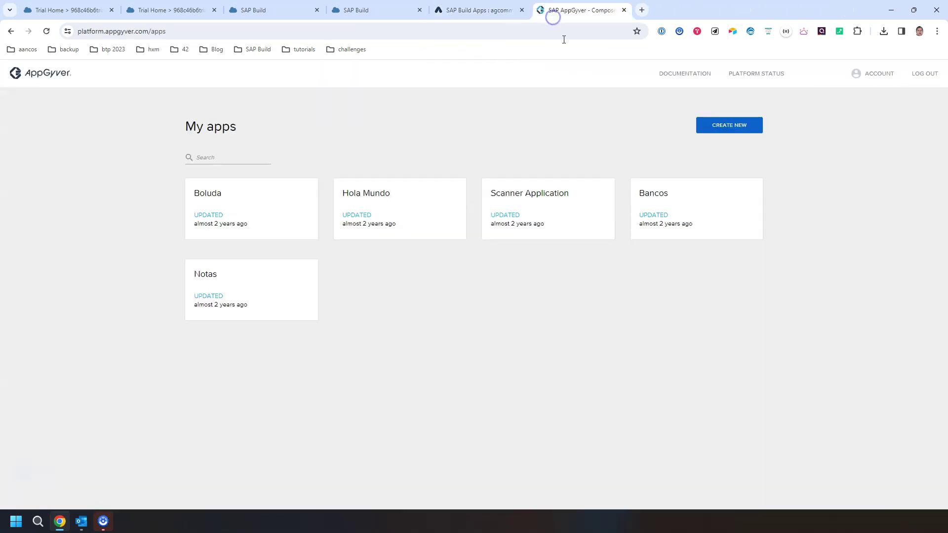
click(521, 221)
click(528, 212)
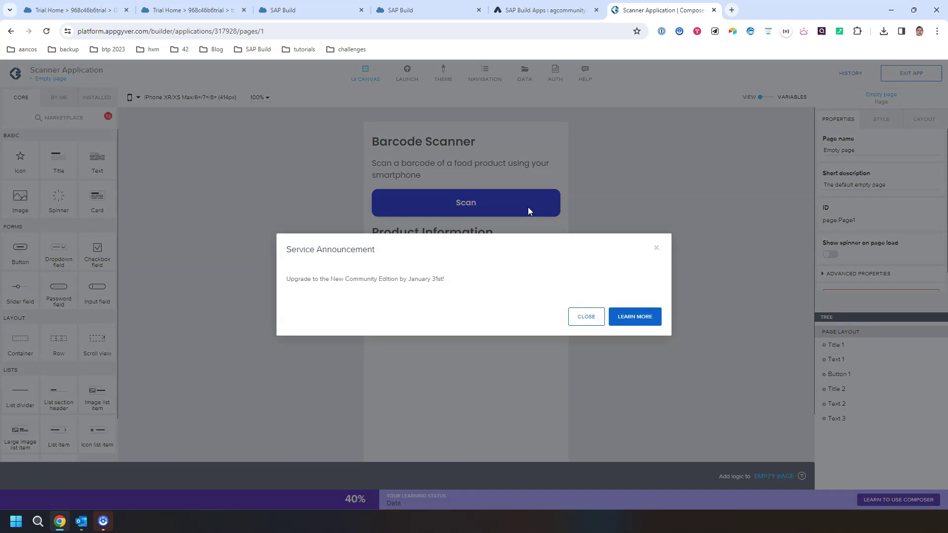
drag(364, 279, 318, 279)
click(588, 317)
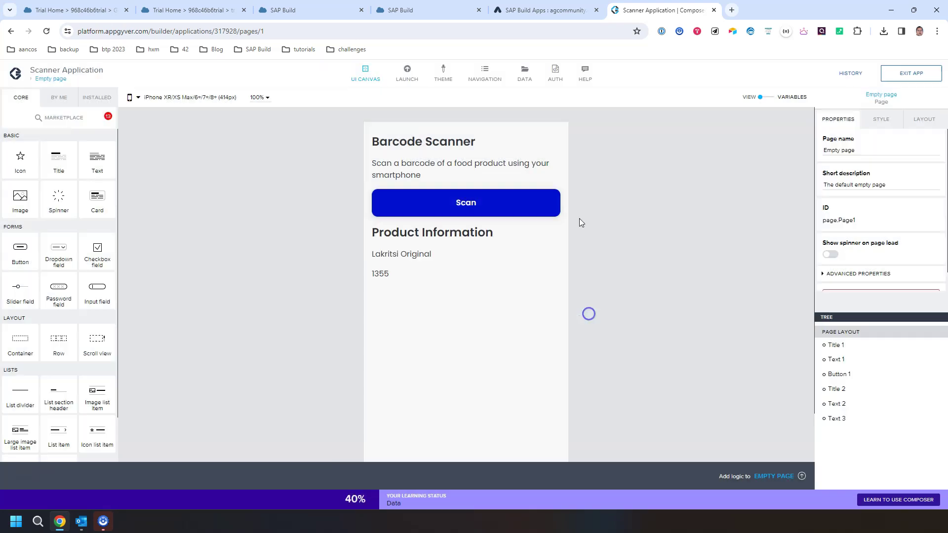
click(444, 15)
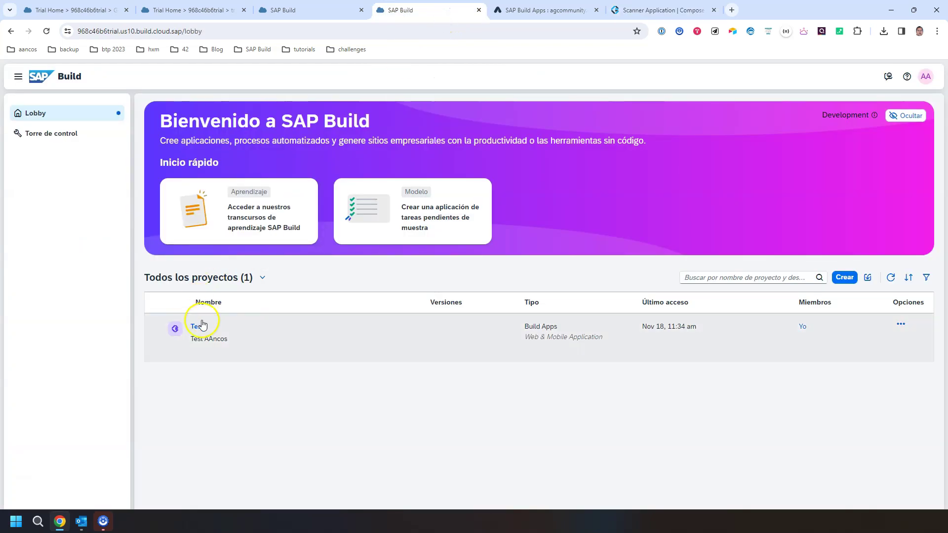
- Open the Test project and compare its Barcode Scanner page with the Scanner and Scanner Application apps
click(199, 326)
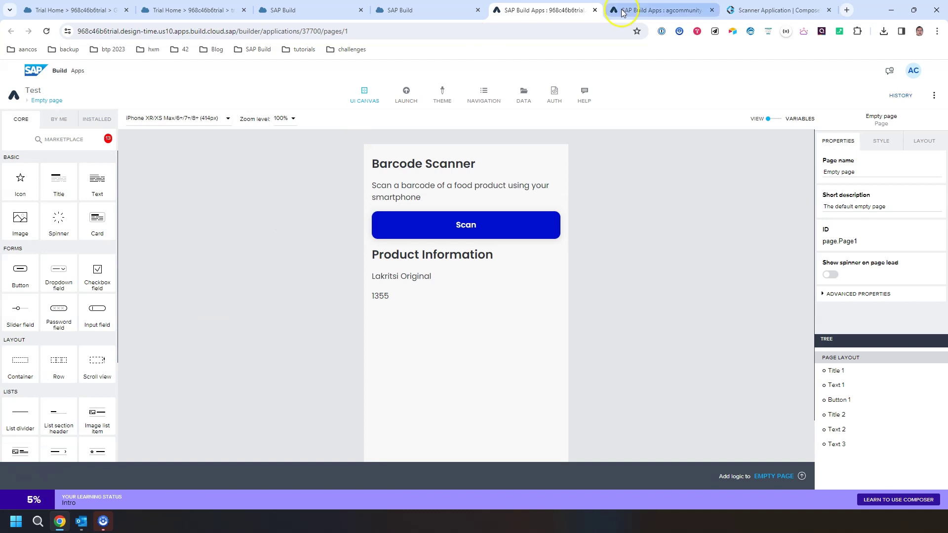
click(628, 12)
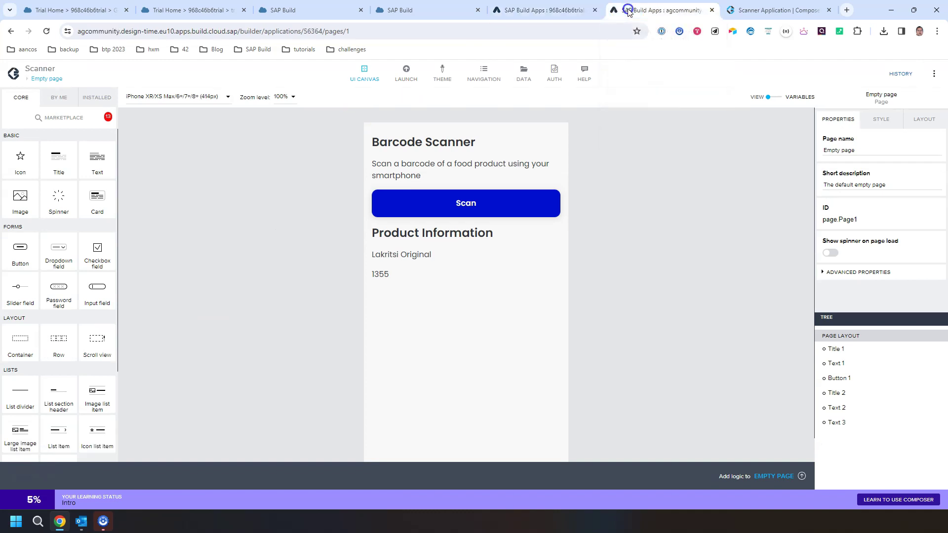
click(740, 11)
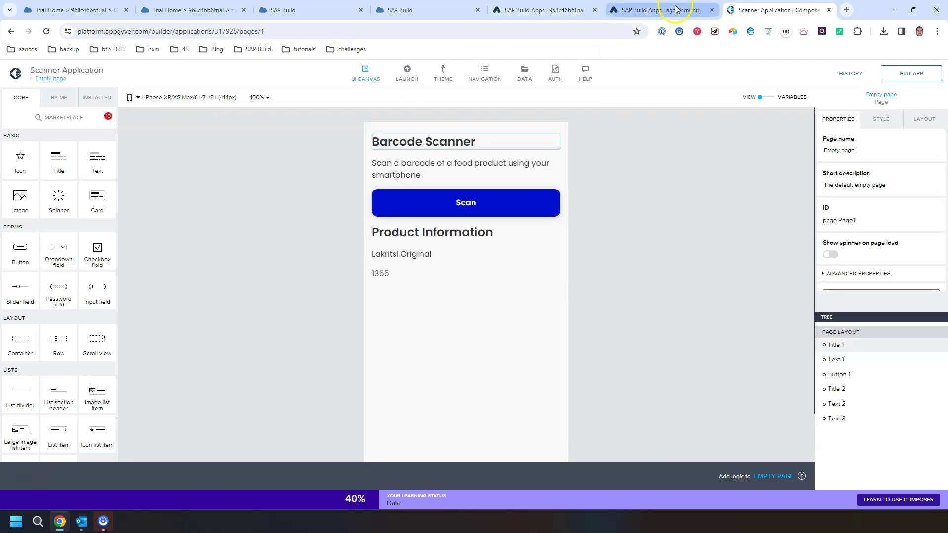
click(657, 7)
click(547, 10)
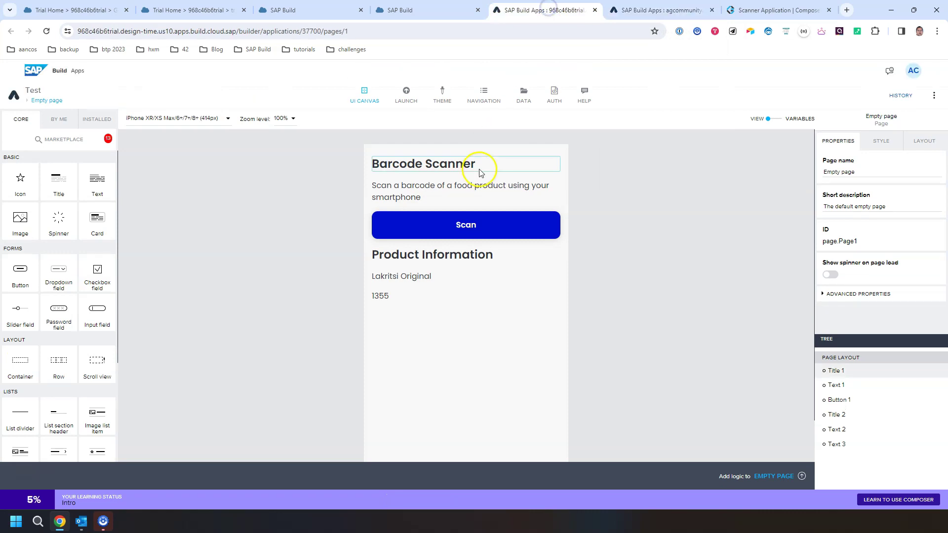